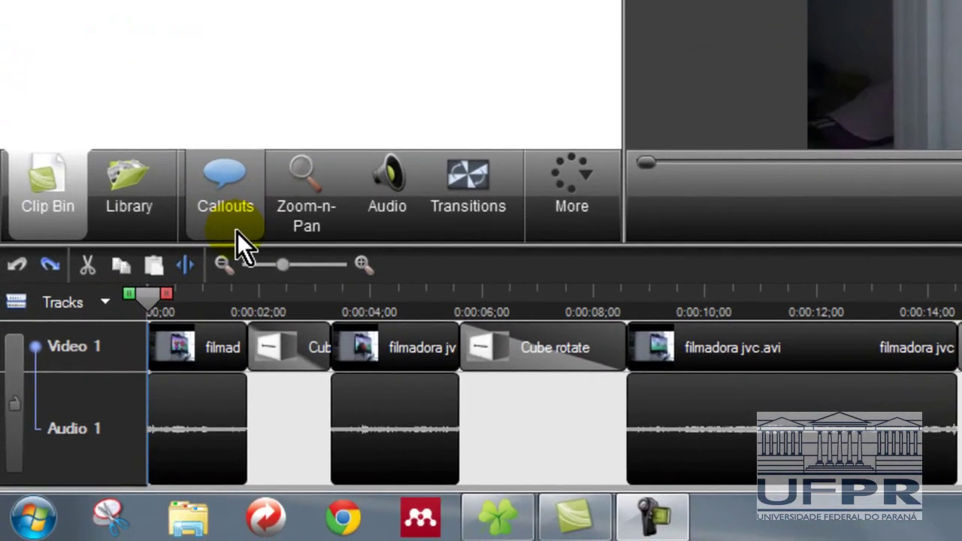
Step: Add a Blur callout and fit it over the red-haired character's head on the TV, about 100 wide and 104 high
mouse_move(238, 232)
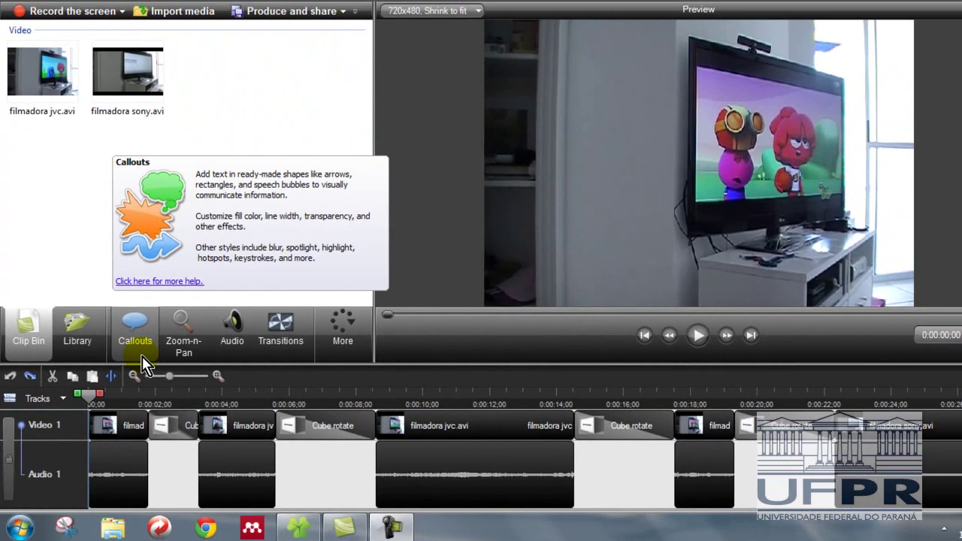
click(195, 288)
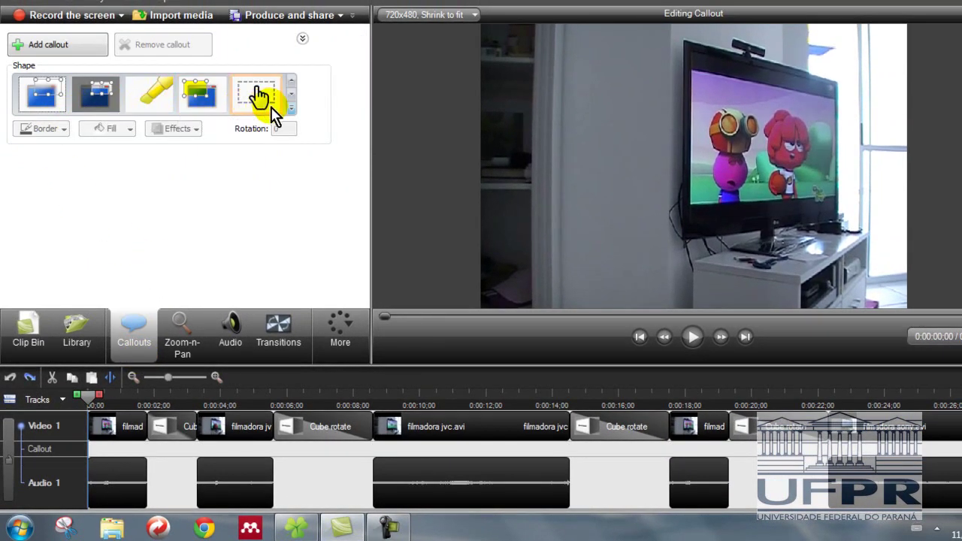
click(292, 110)
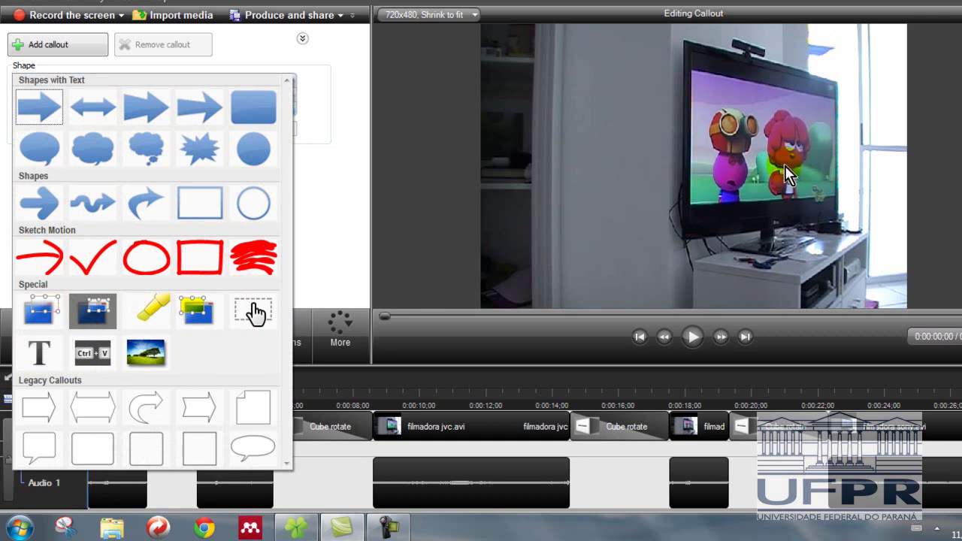
click(58, 315)
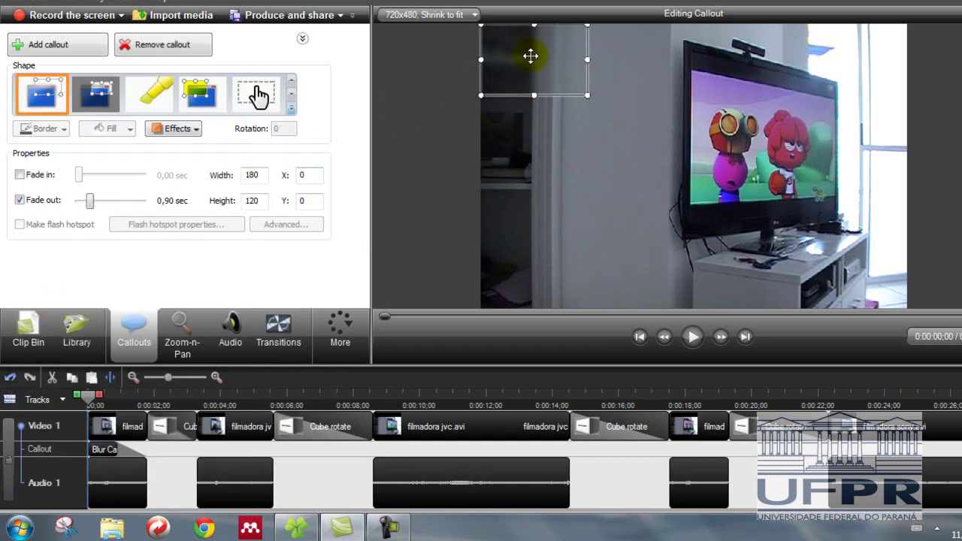
drag(535, 58, 793, 126)
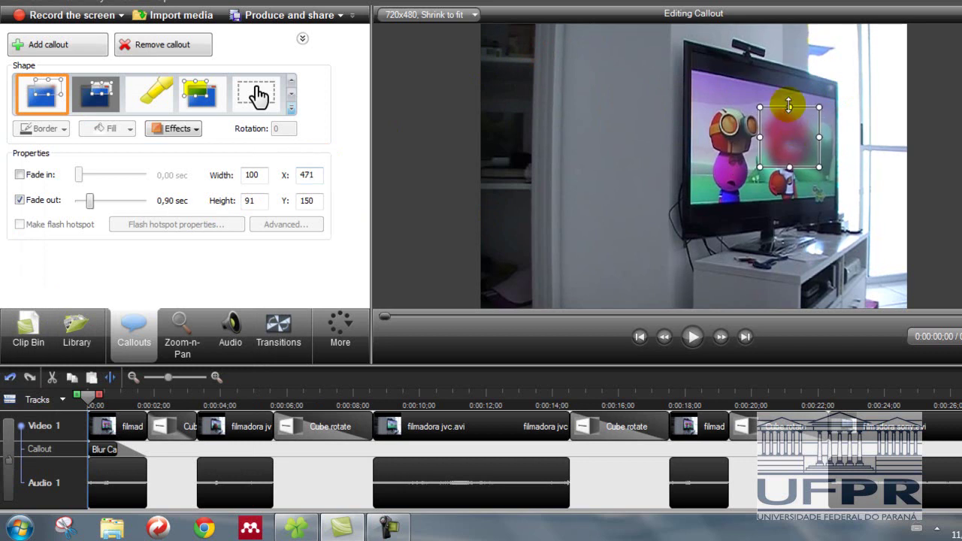
drag(789, 164, 791, 179)
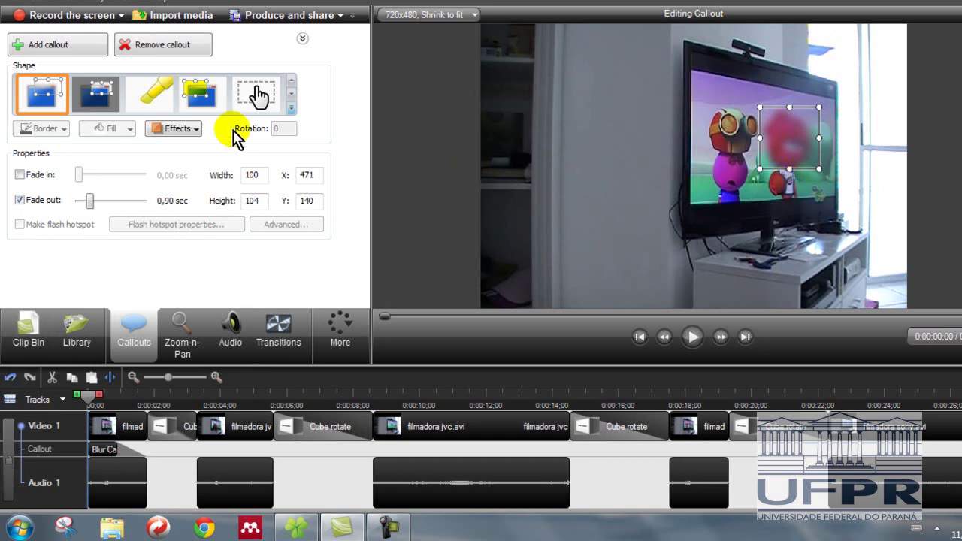
Step: Raise the blur callout's intensity to the maximum through the custom blur settings
click(192, 135)
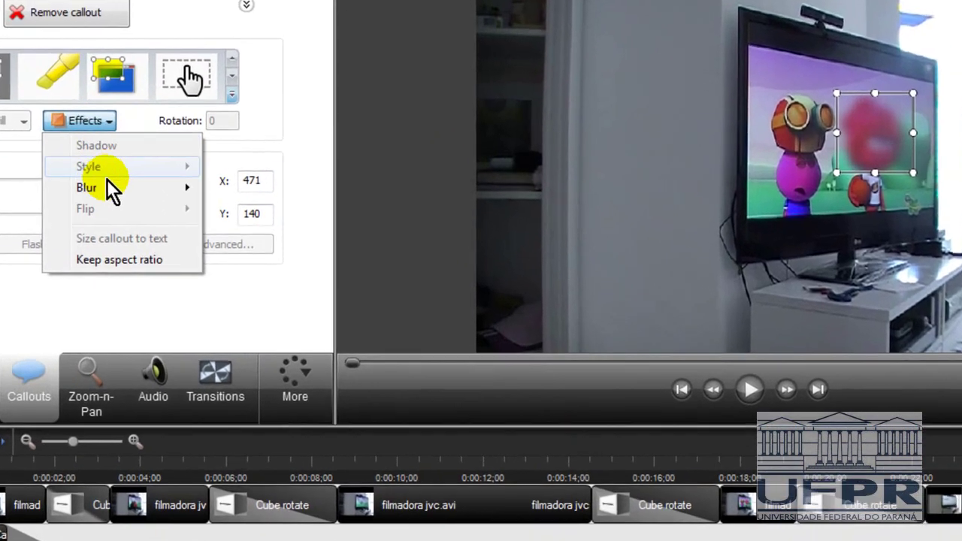
mouse_move(195, 184)
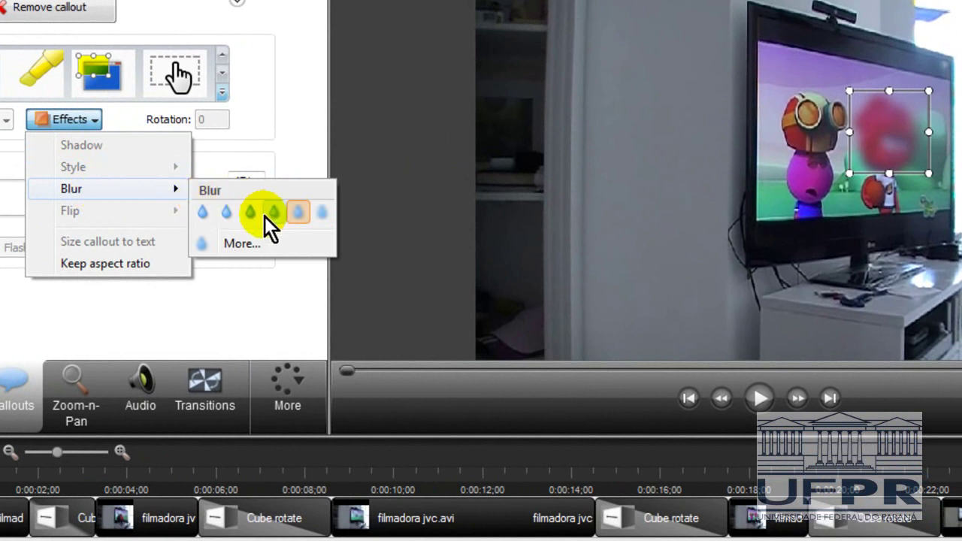
click(323, 216)
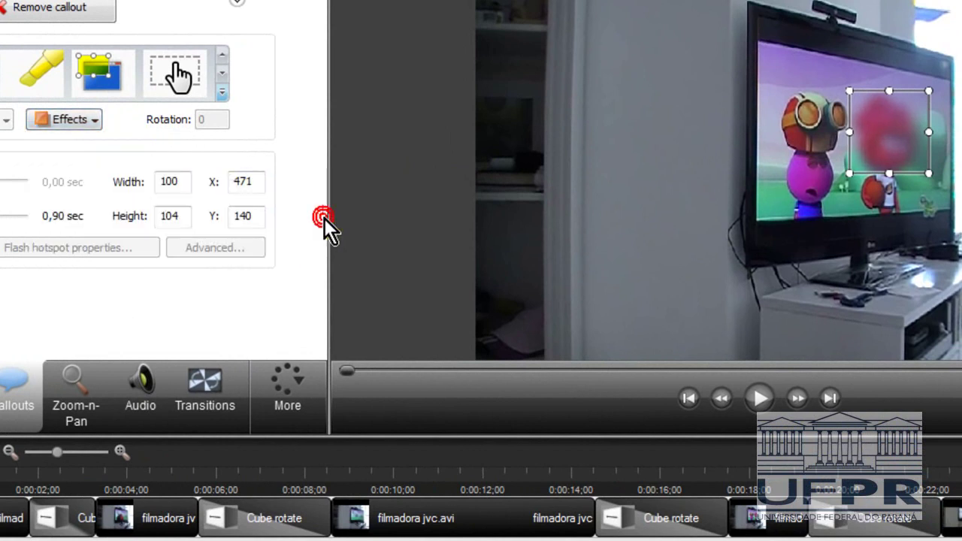
click(92, 128)
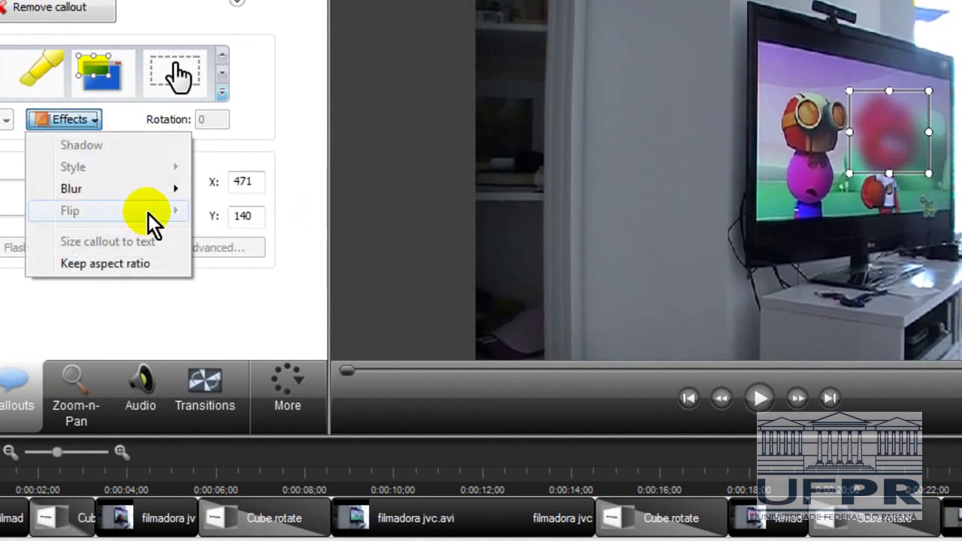
mouse_move(167, 198)
click(223, 247)
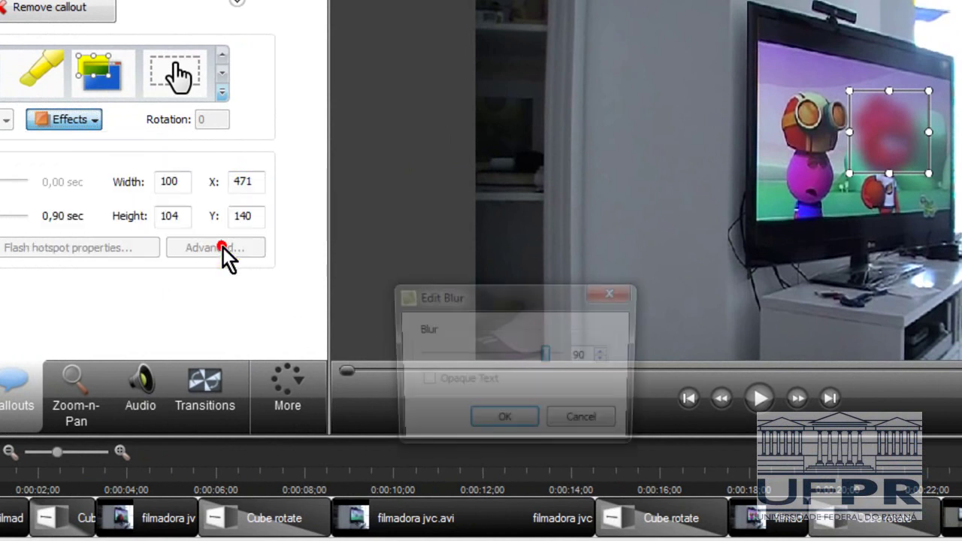
drag(546, 358, 590, 359)
click(508, 427)
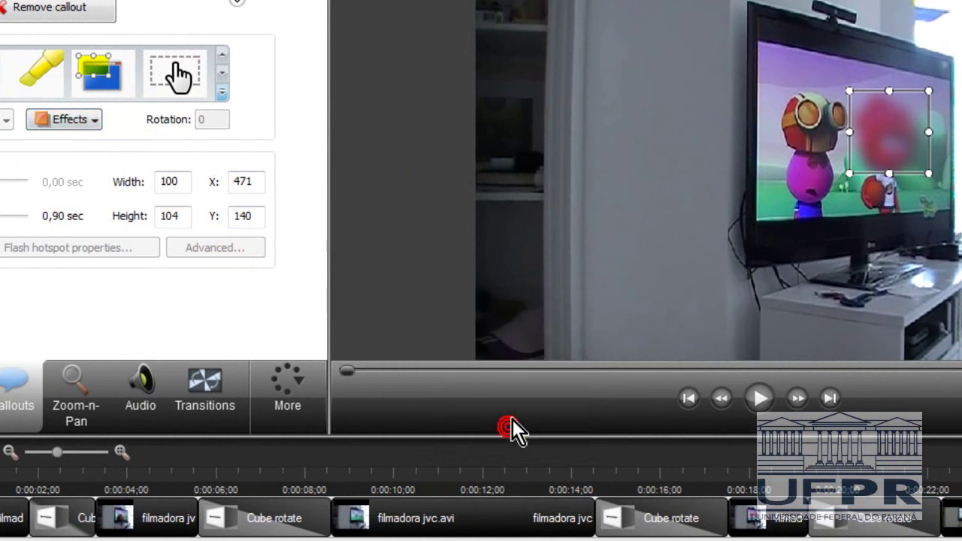
click(860, 201)
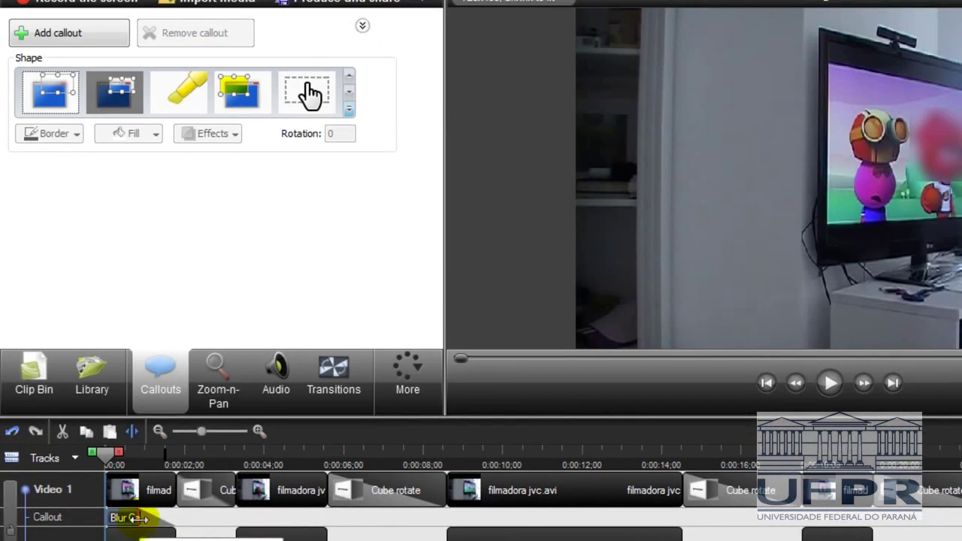
Step: Turn off the blur callout's fade out and extend its duration to the end of the first filmadora jvc.avi clip
click(137, 518)
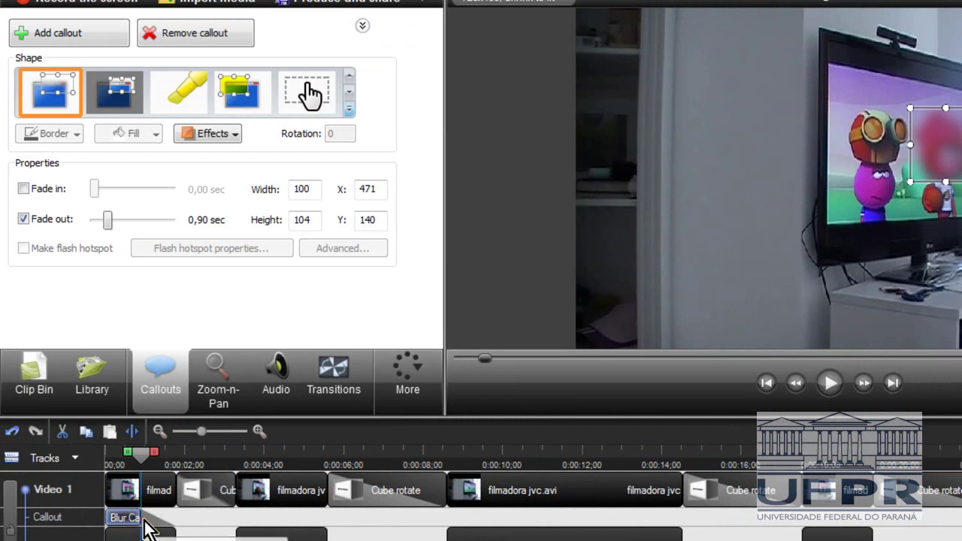
click(25, 220)
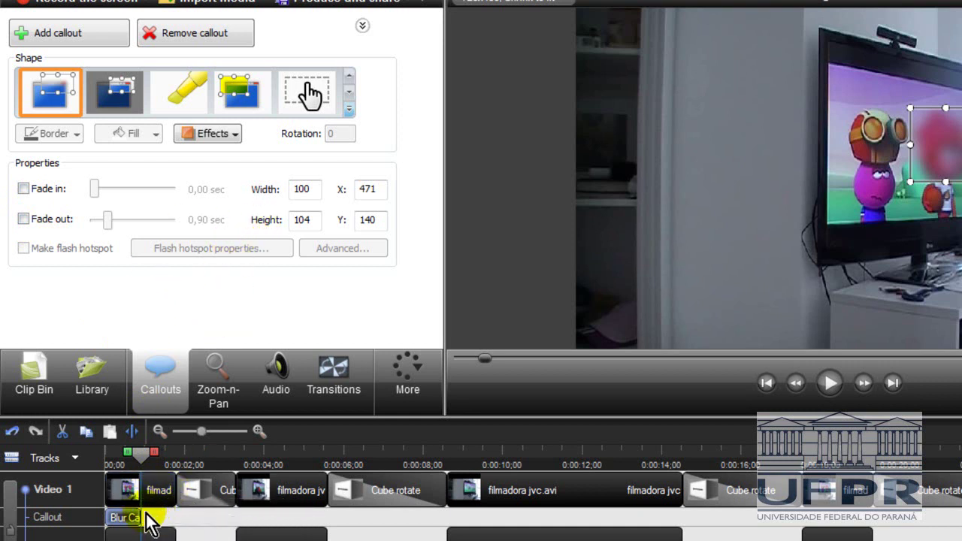
drag(139, 517, 181, 522)
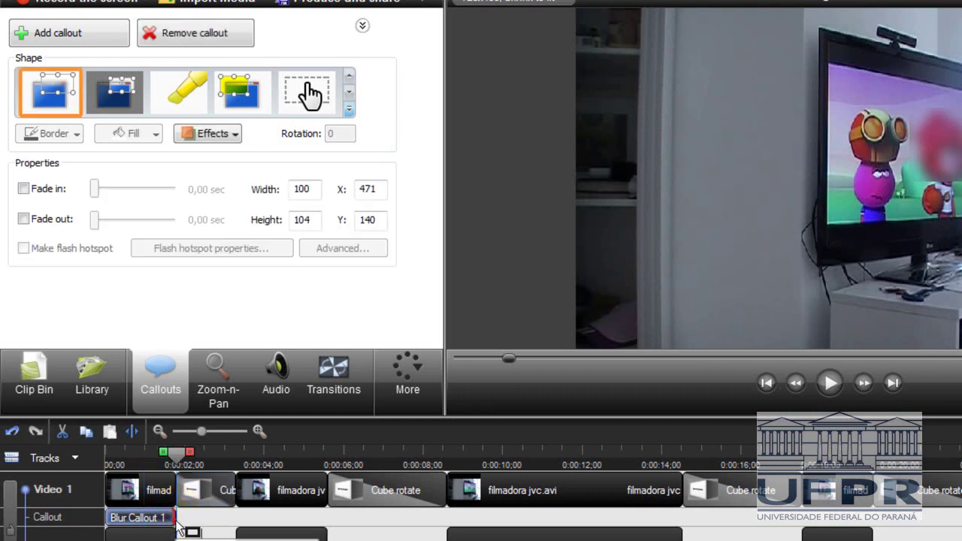
Step: Play the blurred first clip from the start of the timeline, and return the playhead to the beginning
click(173, 455)
drag(174, 456, 103, 454)
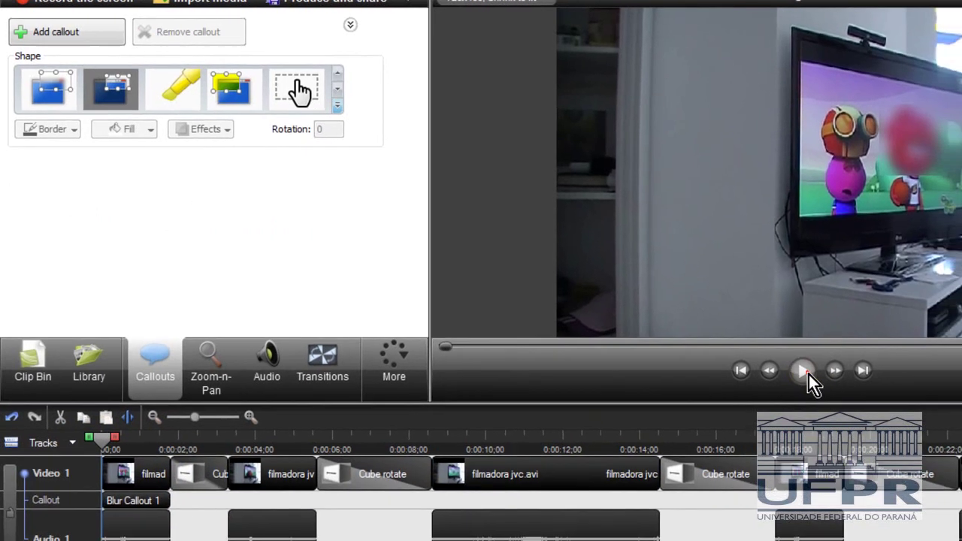
click(831, 384)
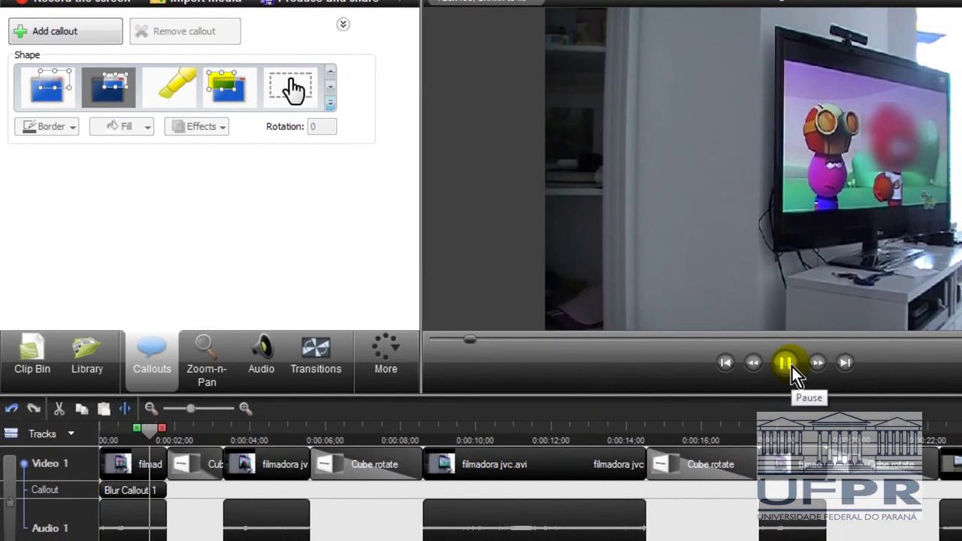
click(792, 367)
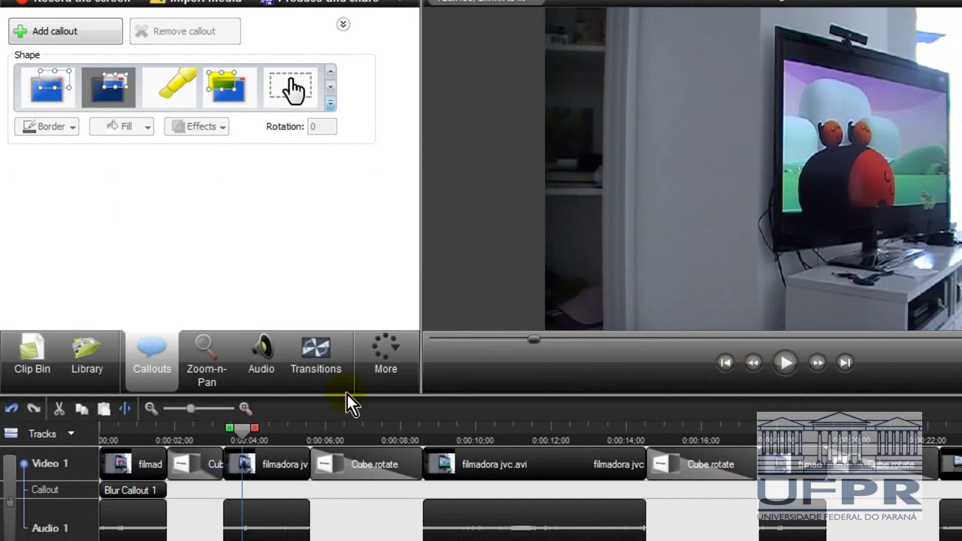
drag(248, 432, 74, 443)
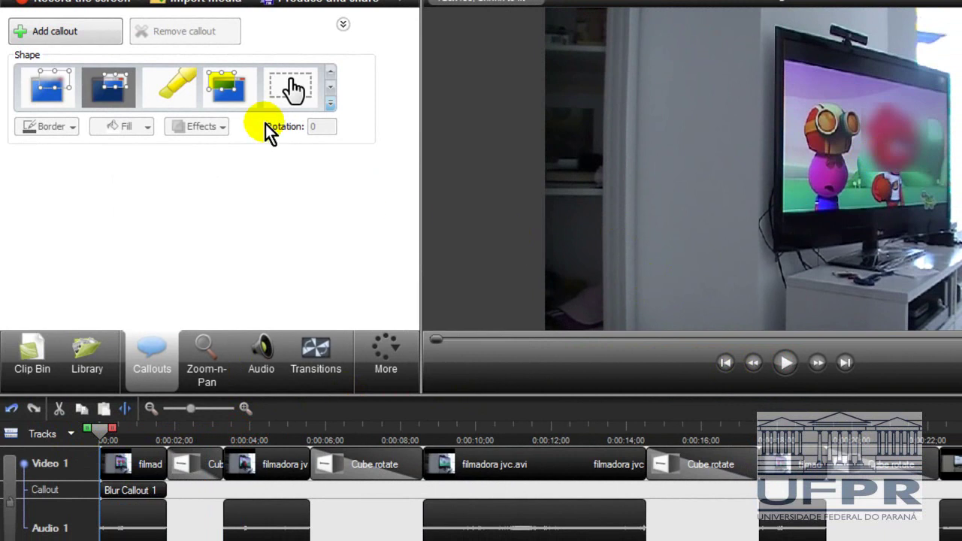
Step: Add a filled Circle callout with text support and place it over the red-haired character's head
click(329, 104)
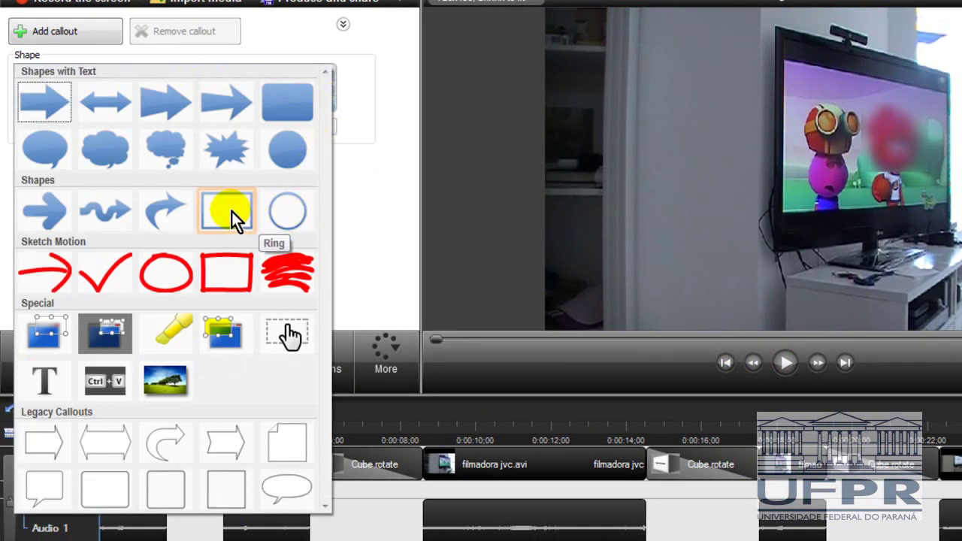
click(304, 161)
drag(896, 136, 894, 141)
Step: Remove the blur callout from the timeline, keeping only the circle callout
click(142, 509)
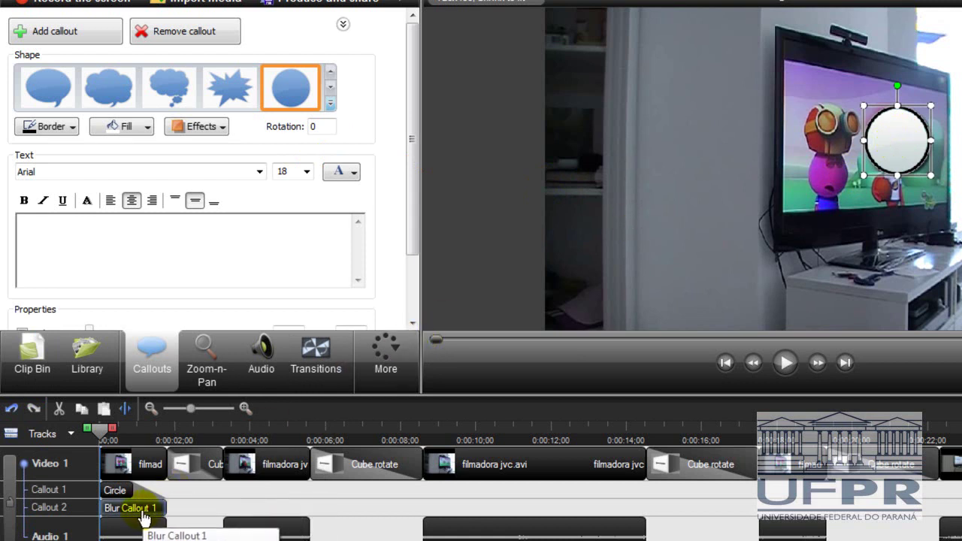
right_click(133, 510)
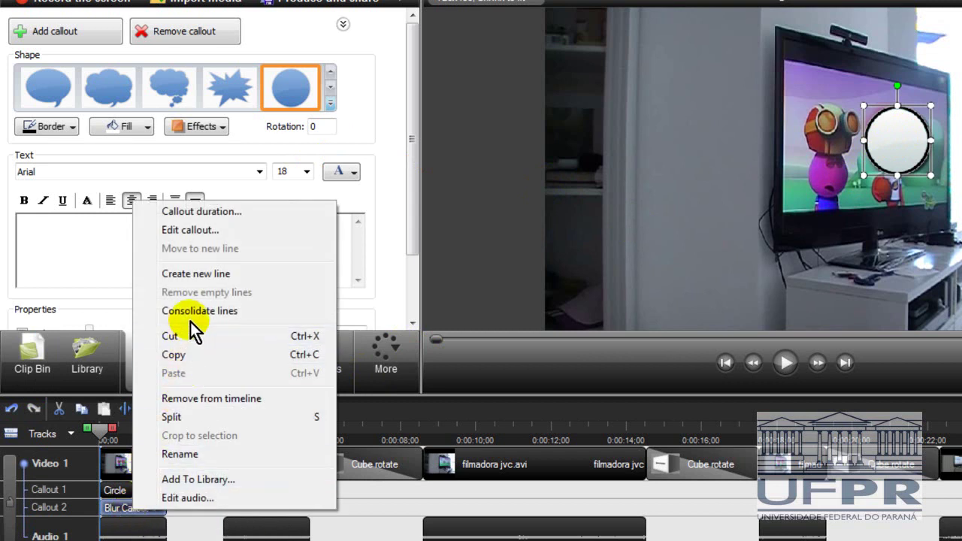
click(187, 400)
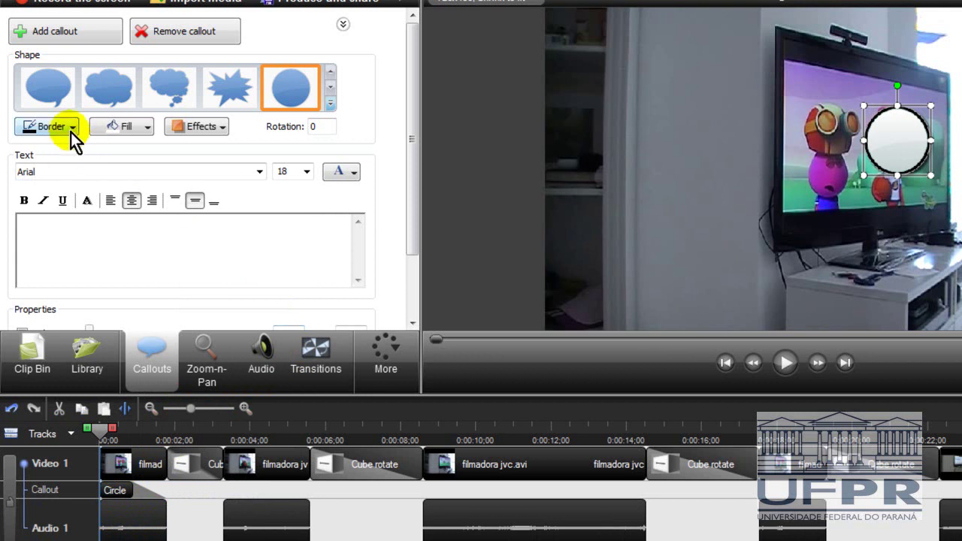
Step: Fill the circle callout with dark red from the color palette
click(102, 128)
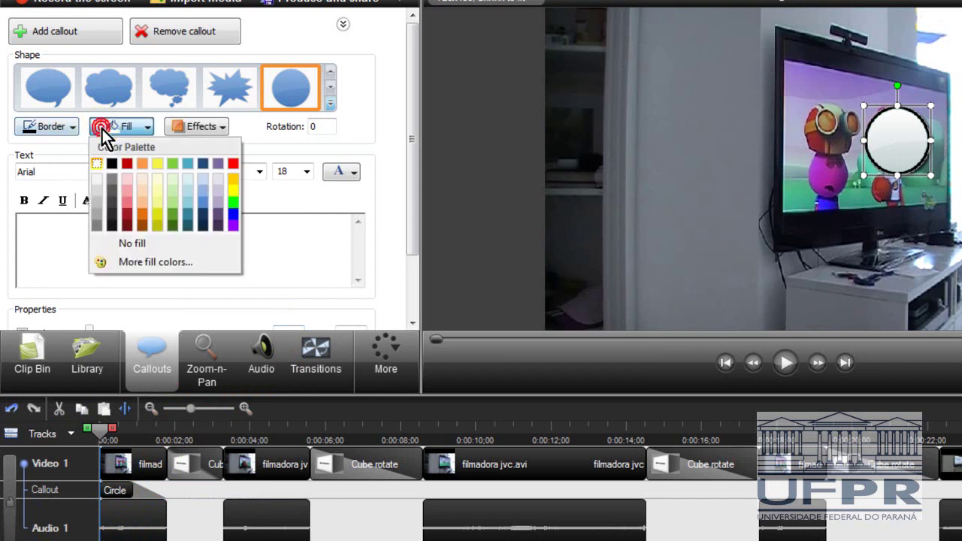
click(125, 213)
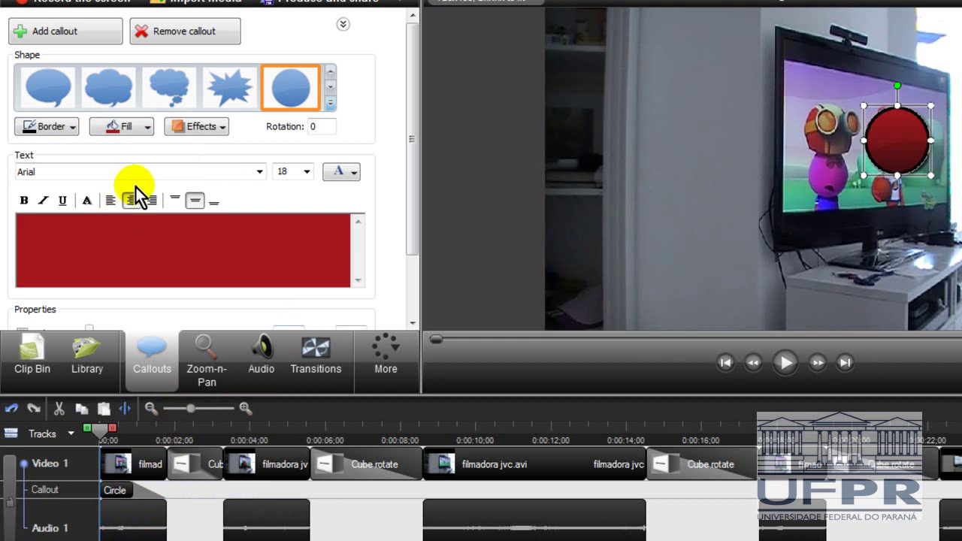
click(147, 167)
click(157, 151)
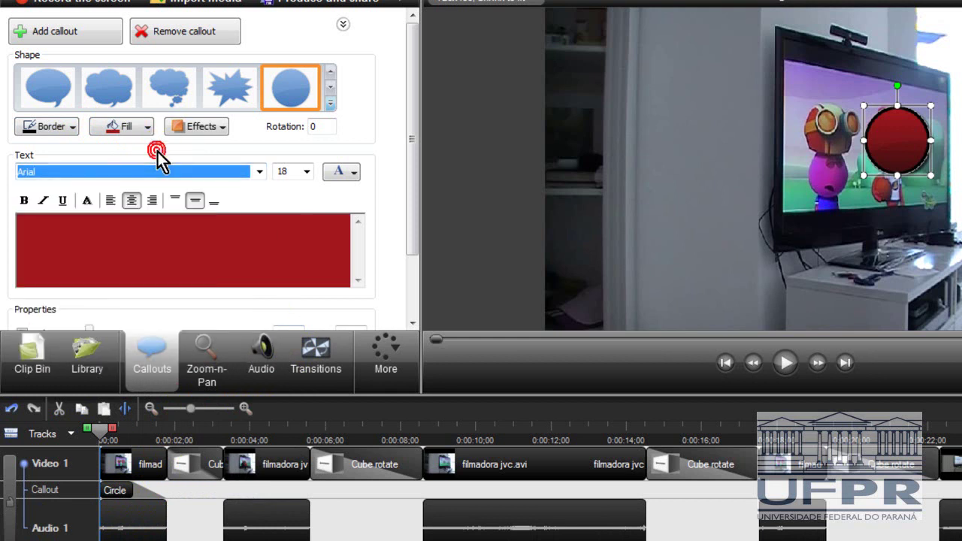
Step: Enlarge the red circle callout to about 108 by 112 so it covers the character's head
click(706, 206)
click(910, 157)
drag(868, 113, 881, 133)
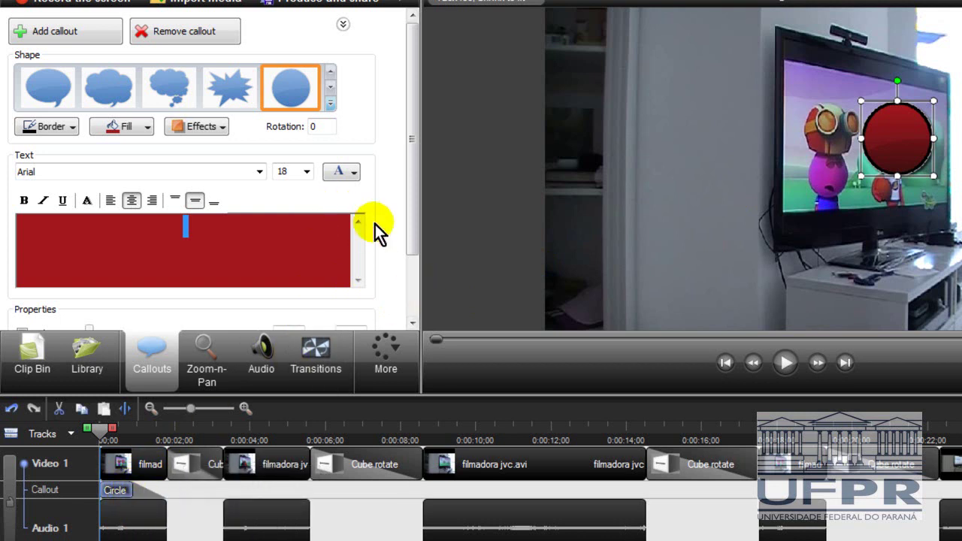
drag(412, 195, 409, 257)
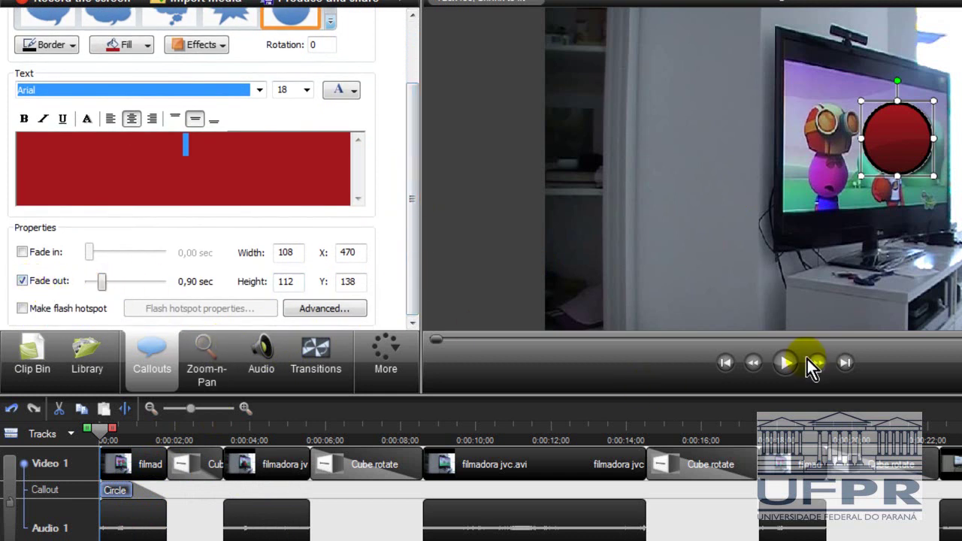
Step: Play the first clip to check how the circle callout covers the head, and return the playhead to the beginning
click(779, 362)
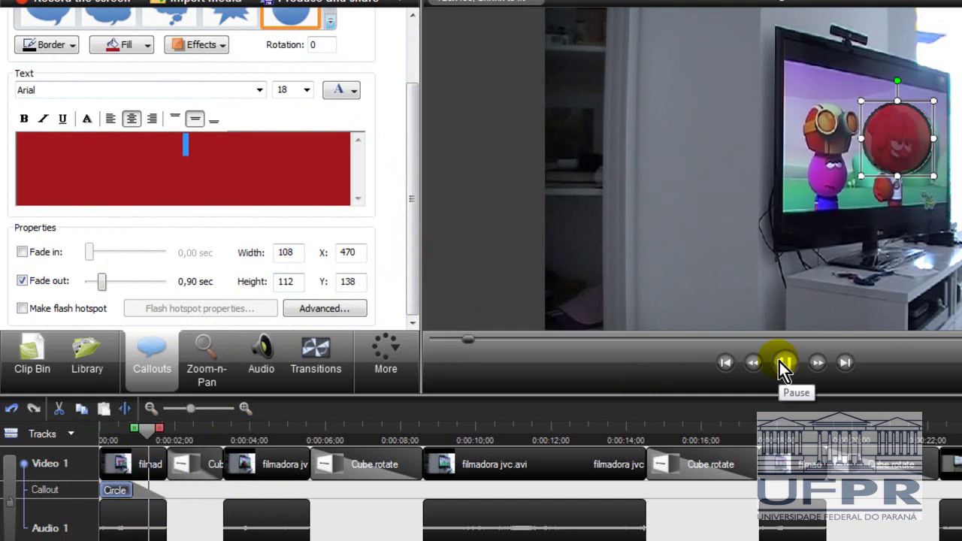
click(780, 362)
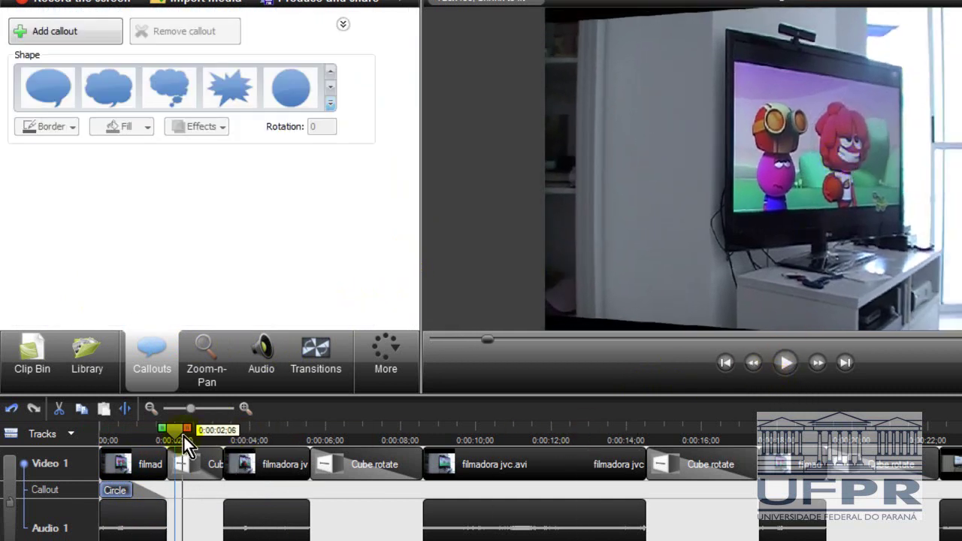
drag(176, 433, 27, 438)
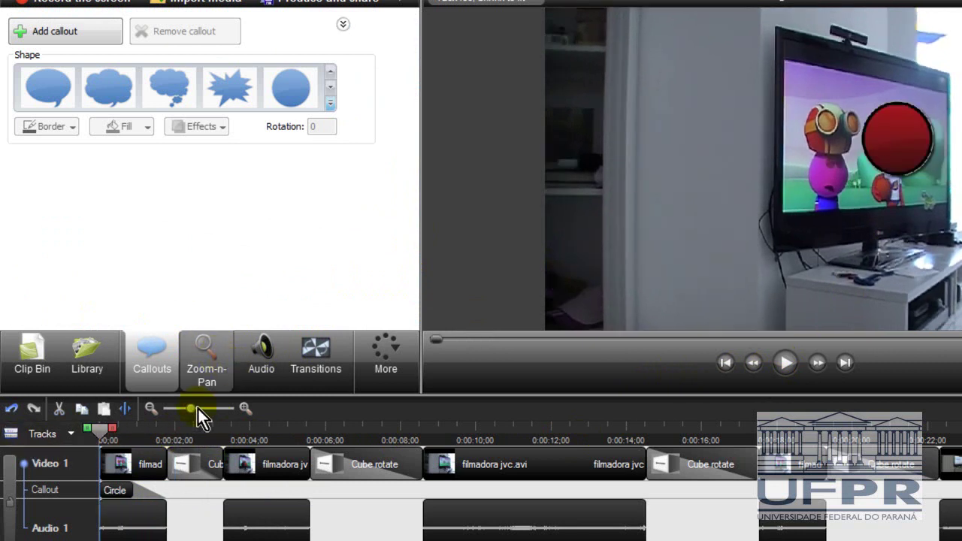
Step: Turn off the fade out of the circle callout
click(121, 503)
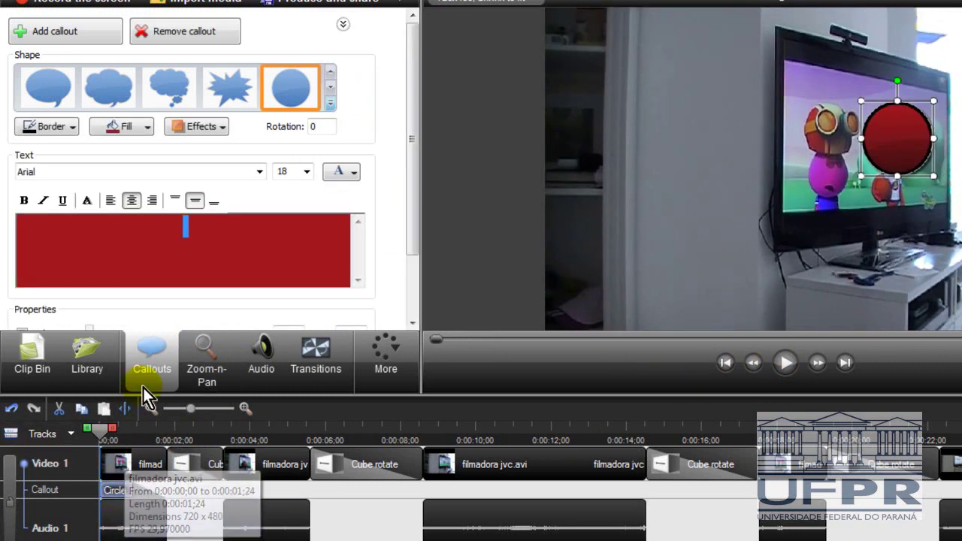
drag(412, 183, 417, 248)
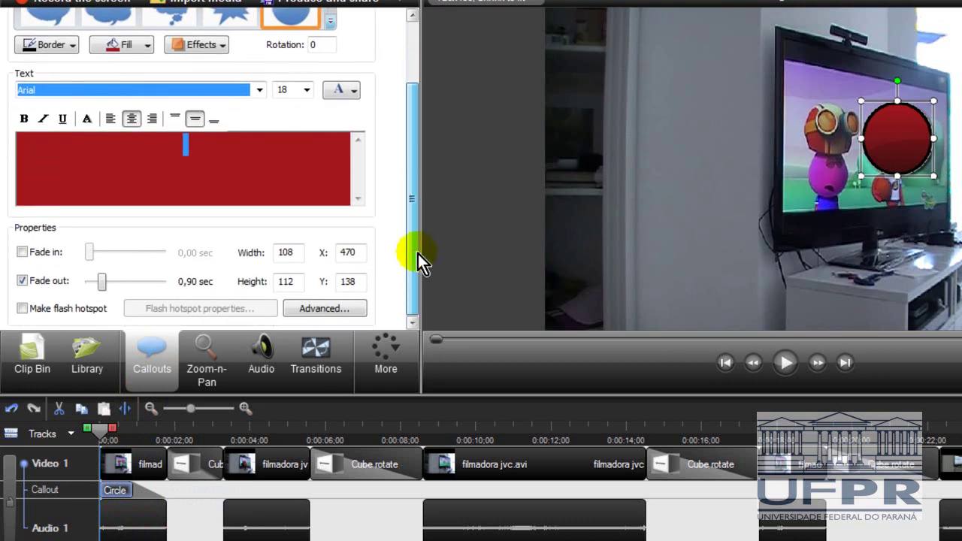
click(24, 280)
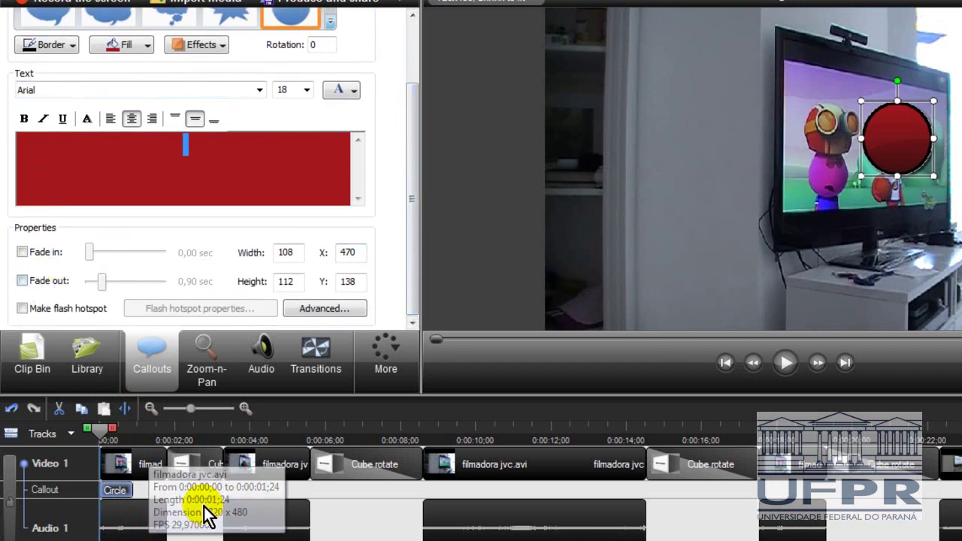
Step: Extend the circle callout to the end of the first clip, a length of 0:00:01;24, and return the playhead to the beginning
click(192, 492)
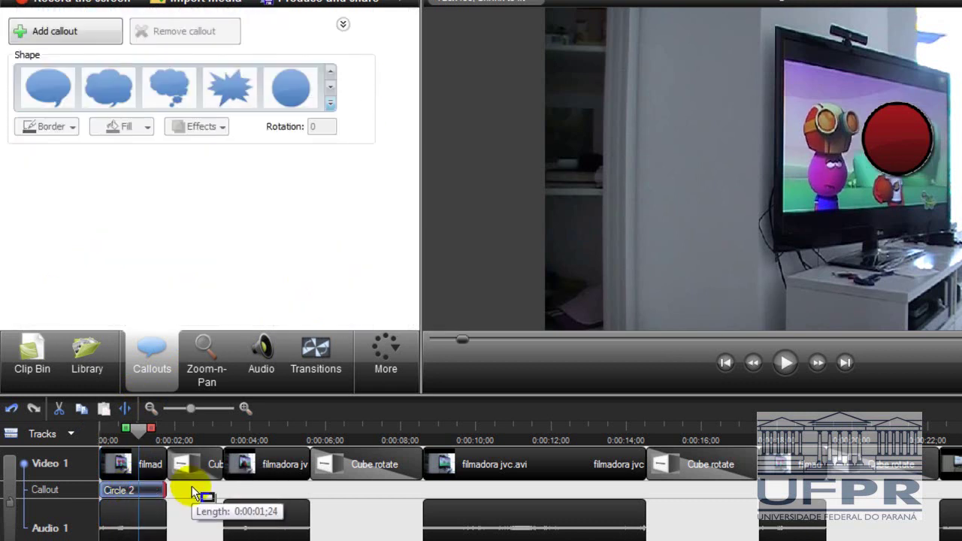
click(138, 434)
drag(138, 434, 72, 421)
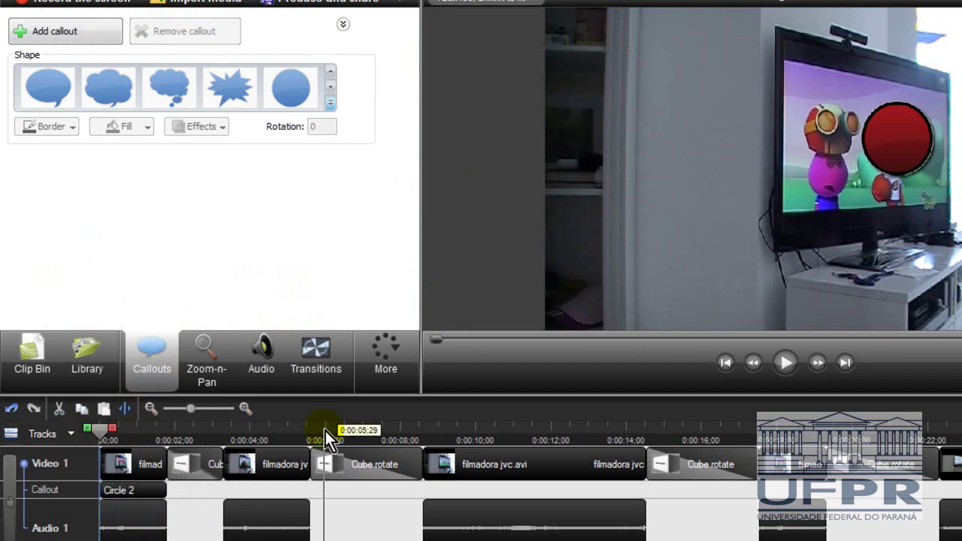
Step: Play the first clip and part of the transition to check the circle callout's duration, and return the playhead to the beginning
click(784, 363)
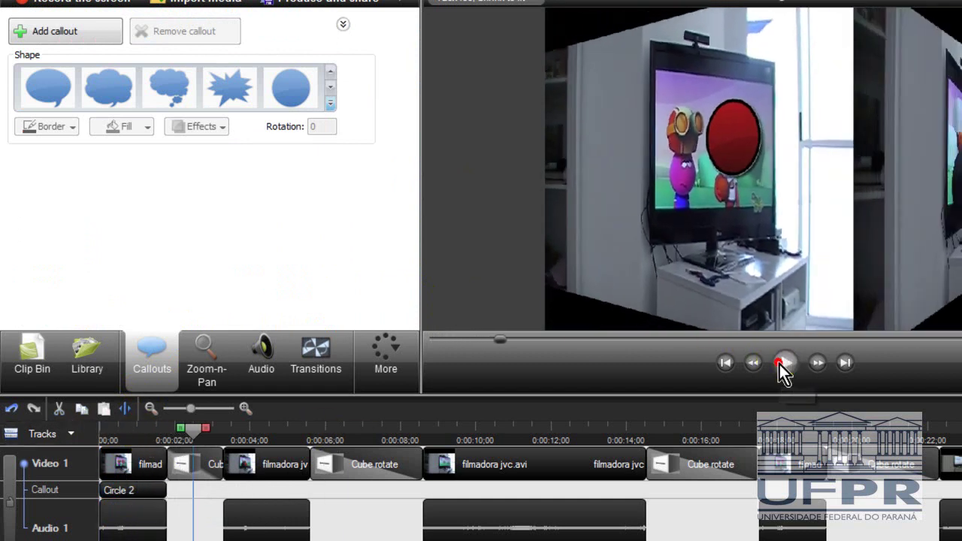
click(780, 364)
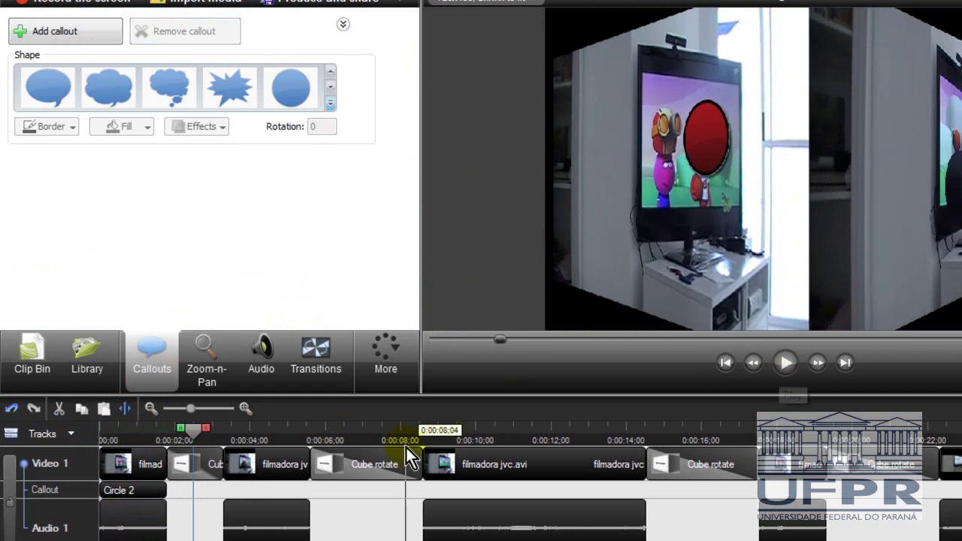
drag(192, 429, 53, 423)
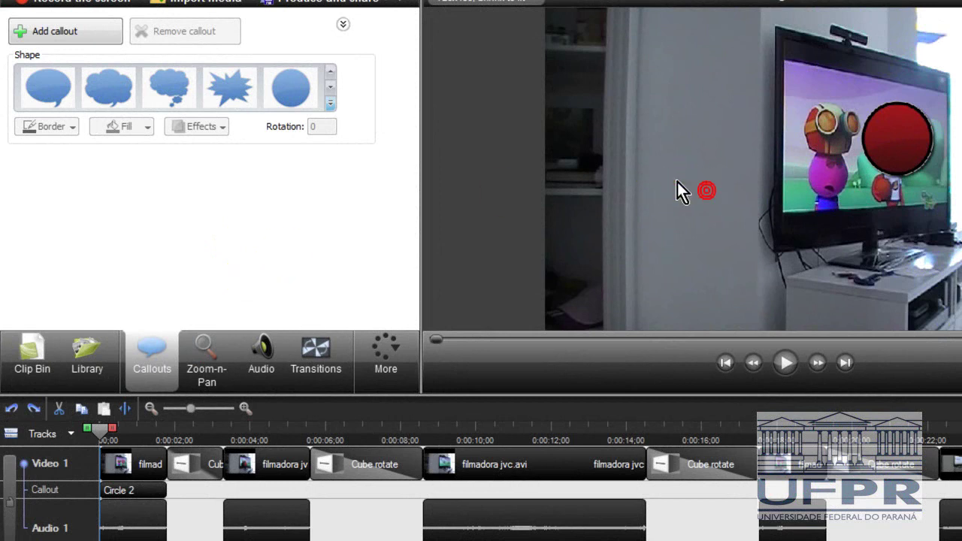
Step: Add a text arrow callout of about 238 by 112 on the wall, pointing at the character with goggles
click(332, 105)
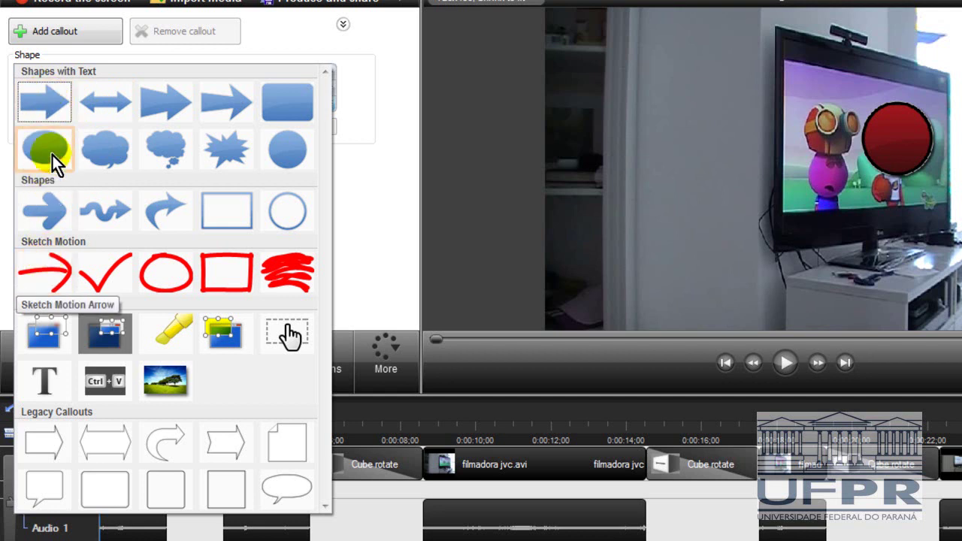
click(59, 121)
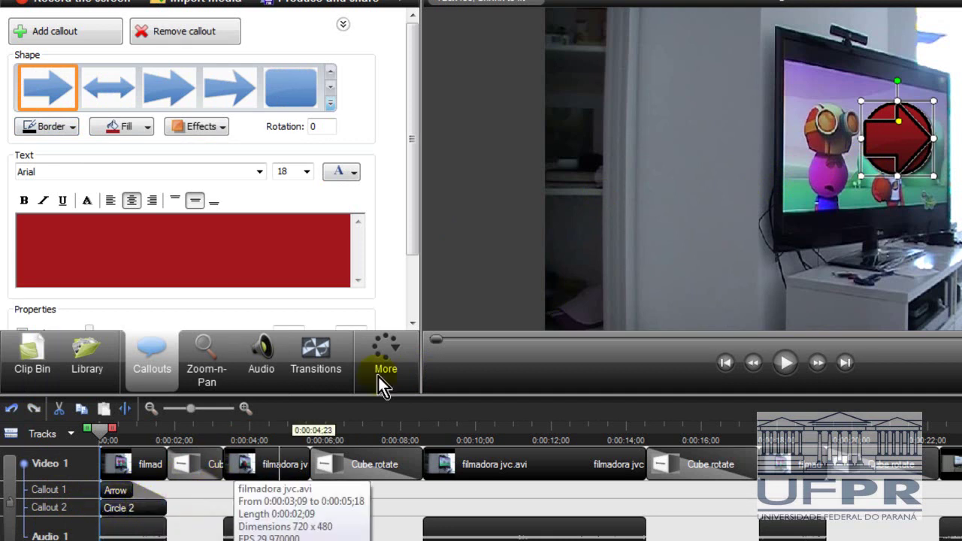
drag(893, 135, 804, 132)
drag(711, 158, 761, 146)
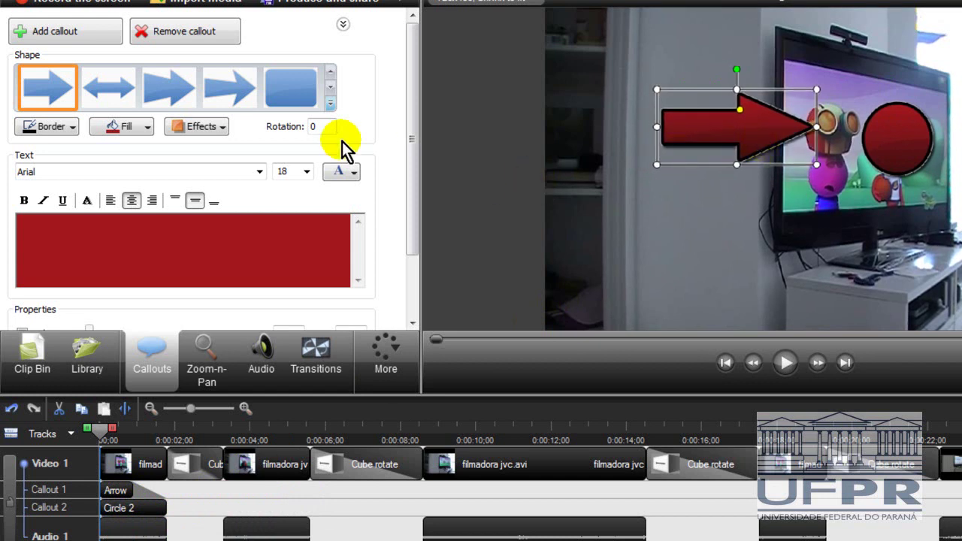
Step: Fill the arrow callout with very light gray and give it the text "escrever"
click(138, 126)
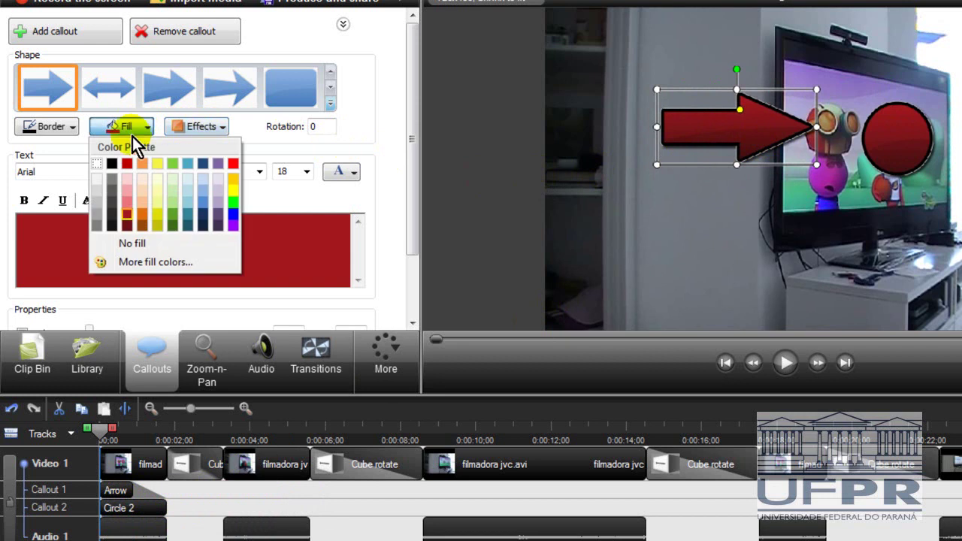
click(97, 179)
click(127, 242)
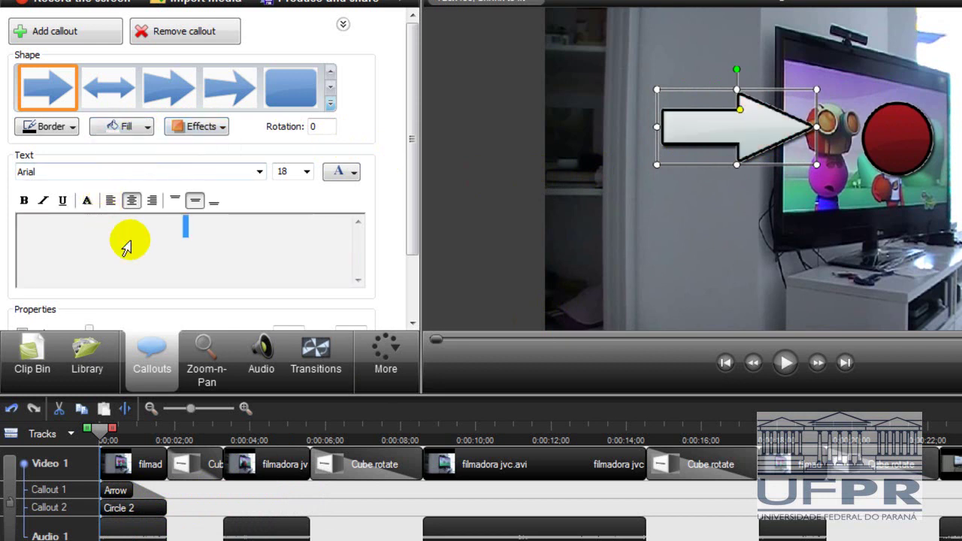
text(escrever)
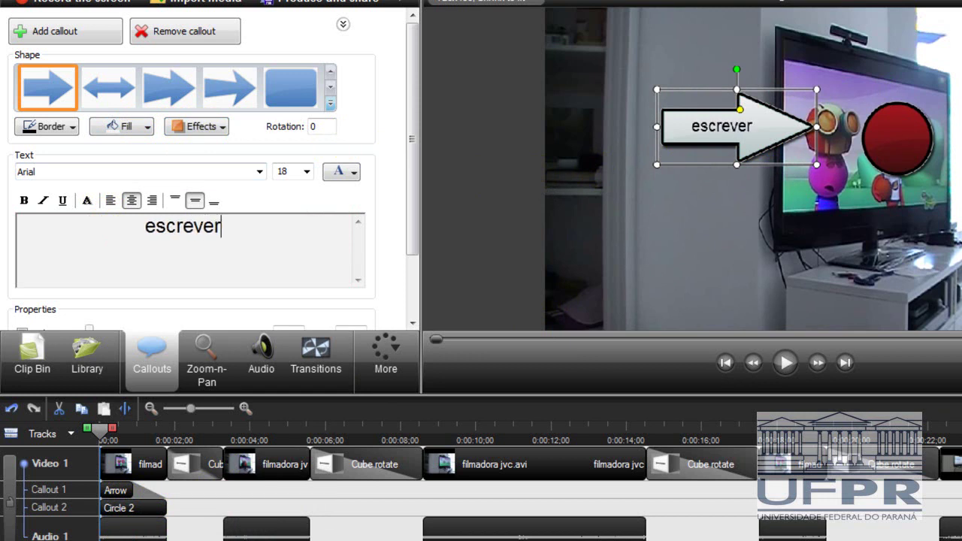
Step: Set the size of the arrow callout's text to 26
click(194, 201)
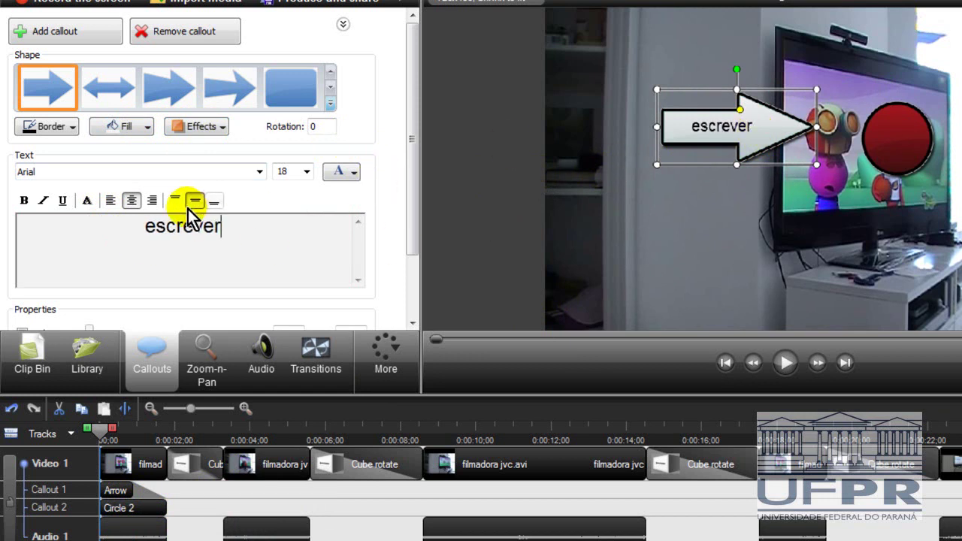
double_click(245, 236)
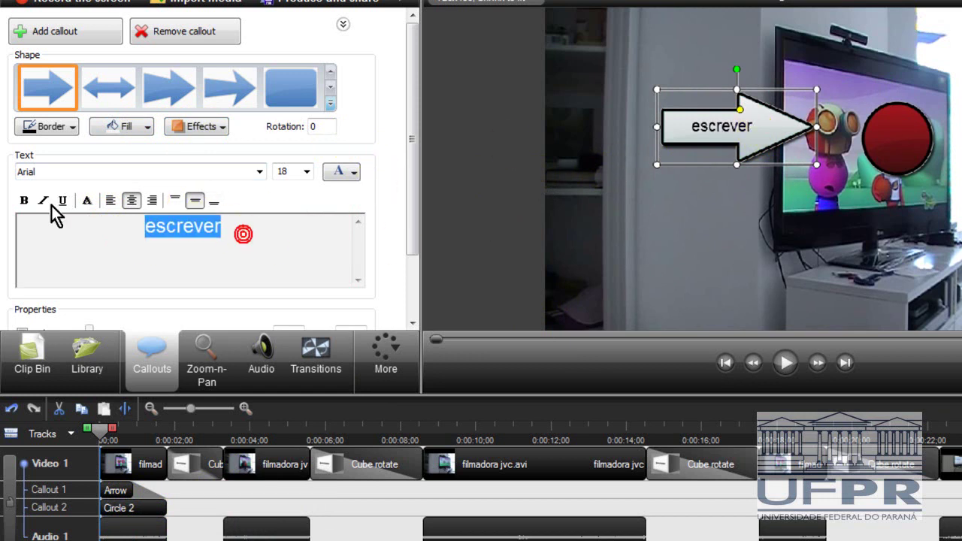
click(306, 171)
click(286, 307)
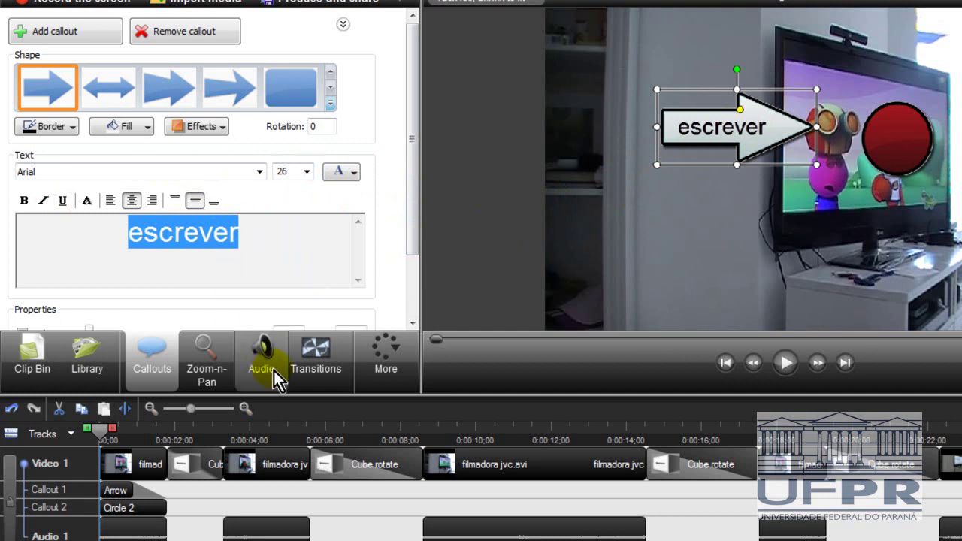
Step: Shorten the arrow callout's fade out to 0.50 sec and turn on its fade in, allowing the callout to shift
scroll(114, 430, down, 2)
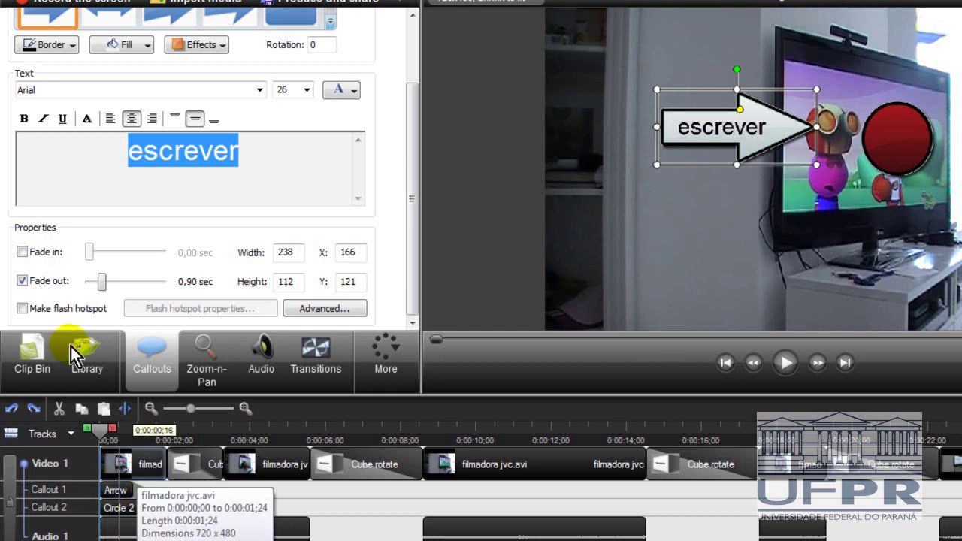
drag(100, 283, 98, 284)
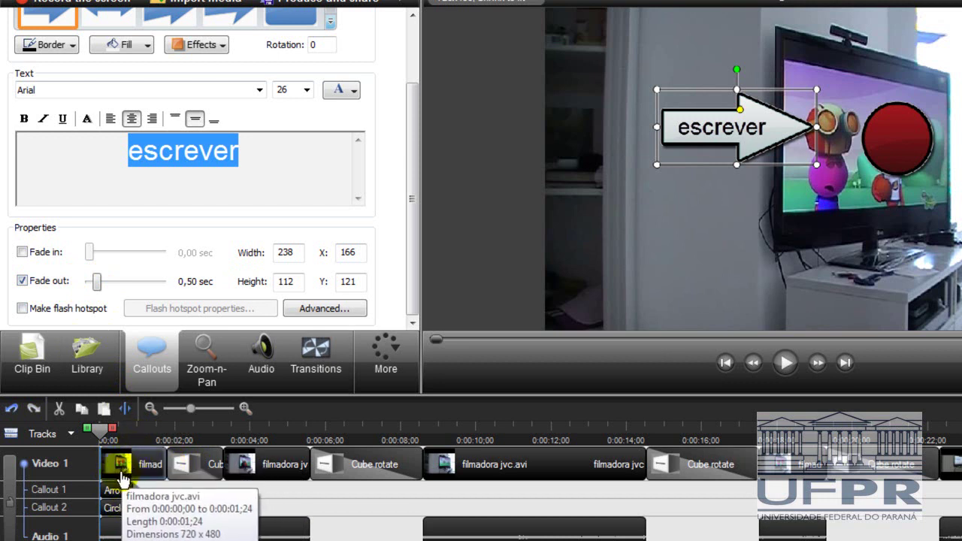
drag(119, 490, 142, 493)
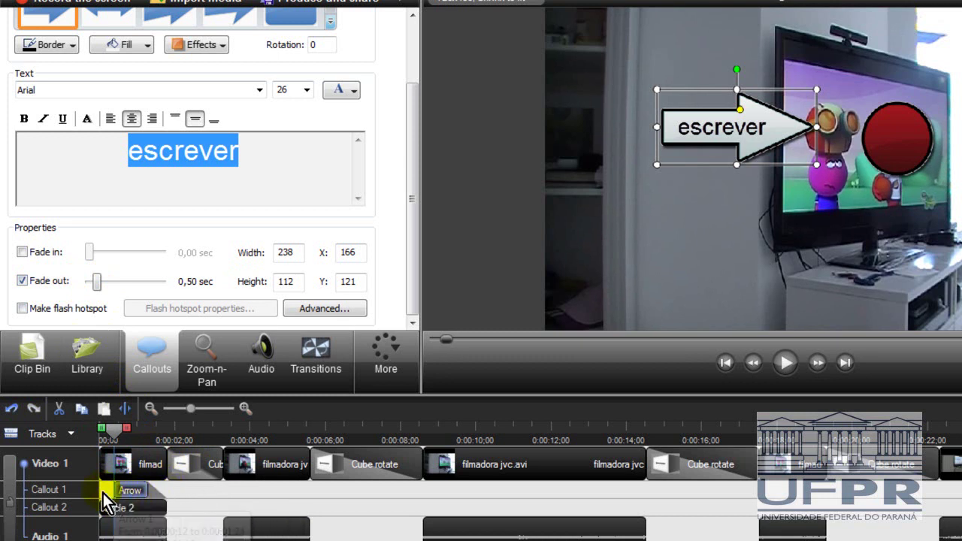
drag(129, 496, 98, 493)
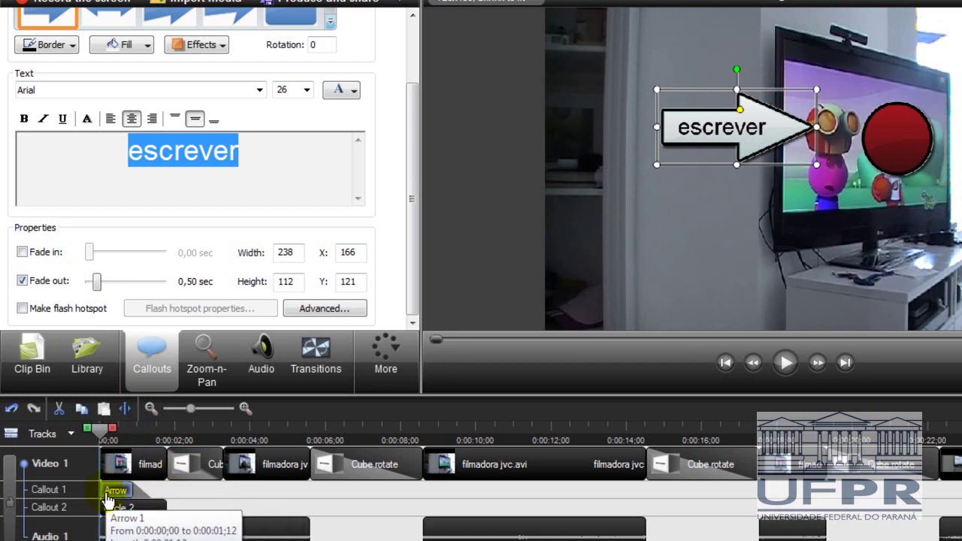
click(22, 253)
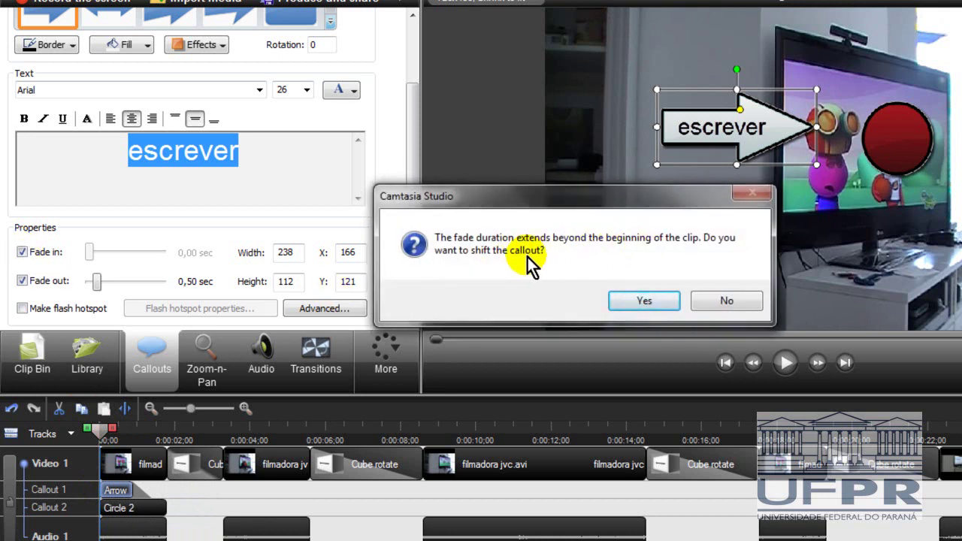
click(635, 303)
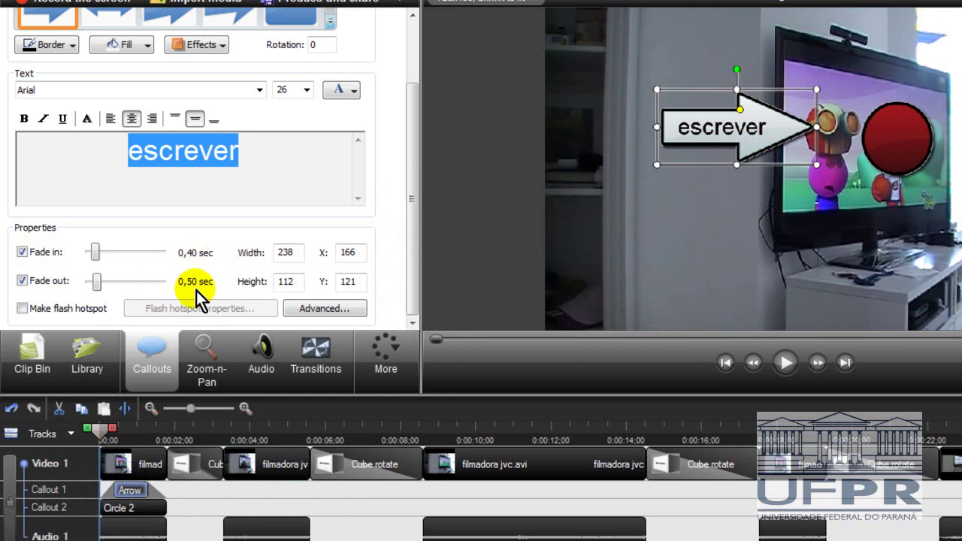
Step: Play the first clip to check how the arrow callout fades in and out, and return the playhead to the beginning
click(784, 363)
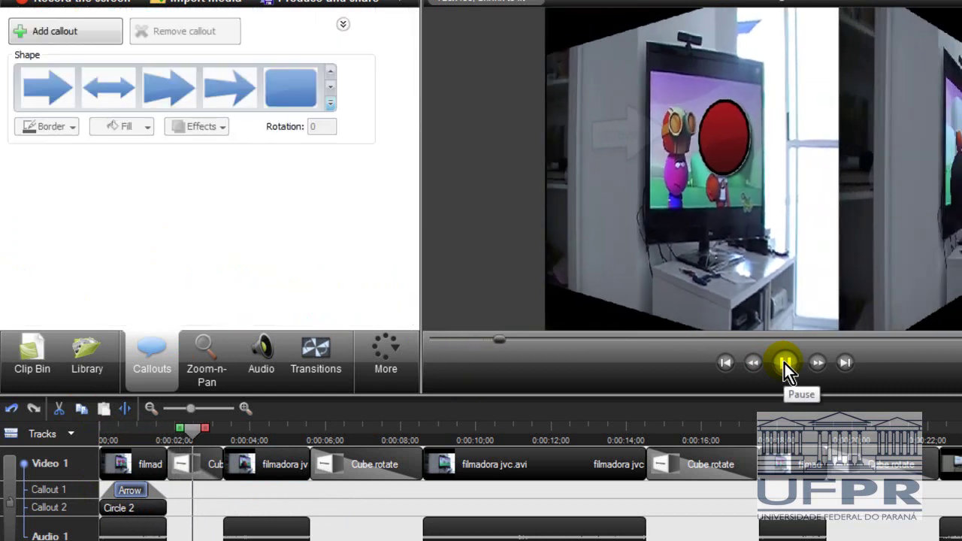
click(784, 363)
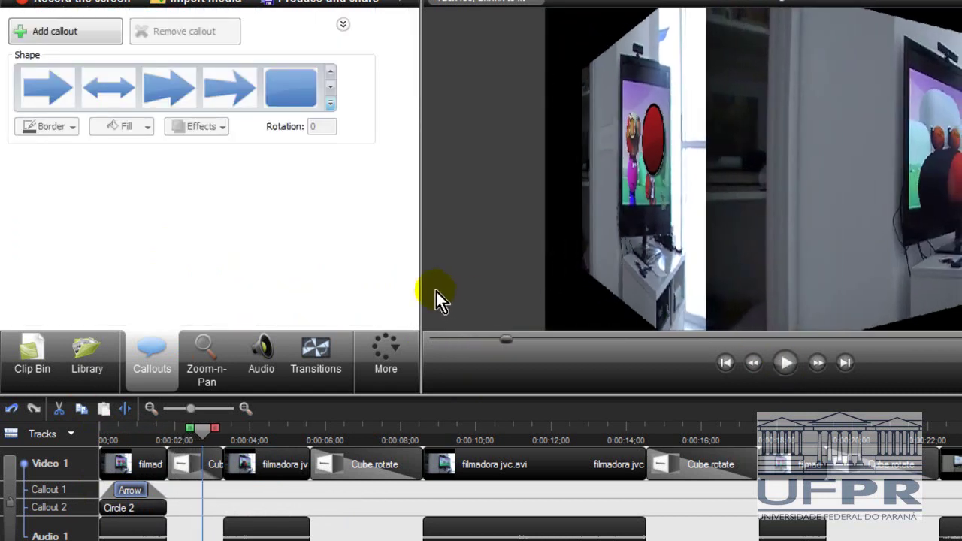
drag(210, 429, 104, 416)
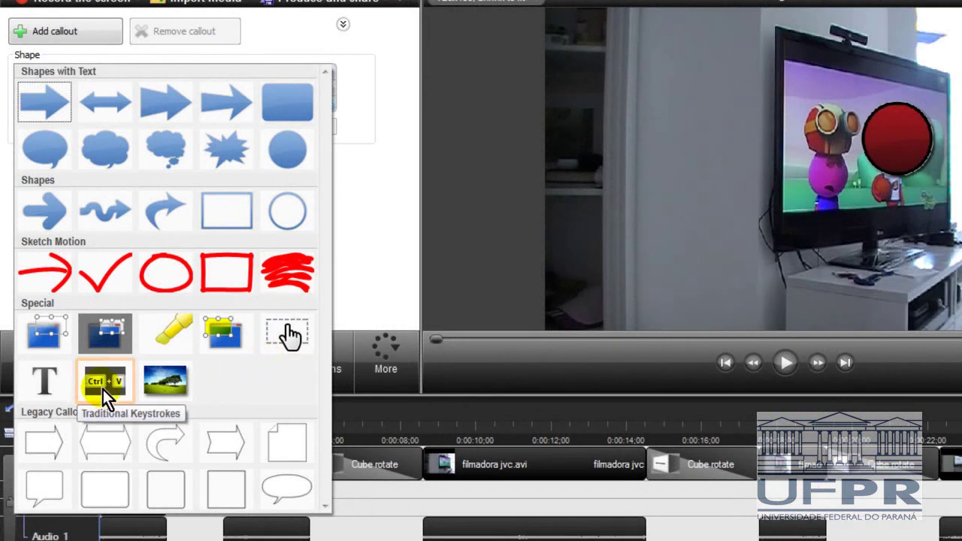
click(373, 205)
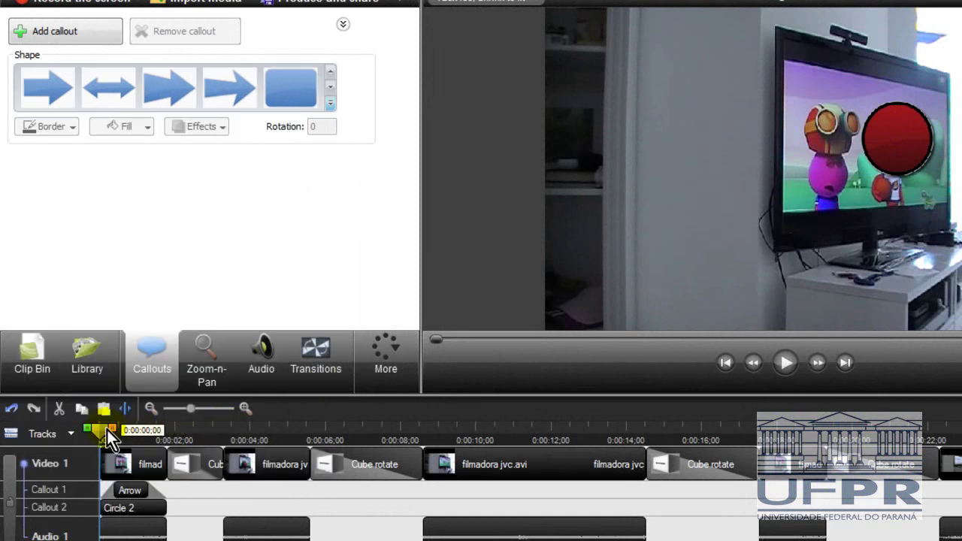
Step: Add a Traditional Keystrokes callout at the start of the second filmadora jvc.avi clip
drag(108, 428, 223, 420)
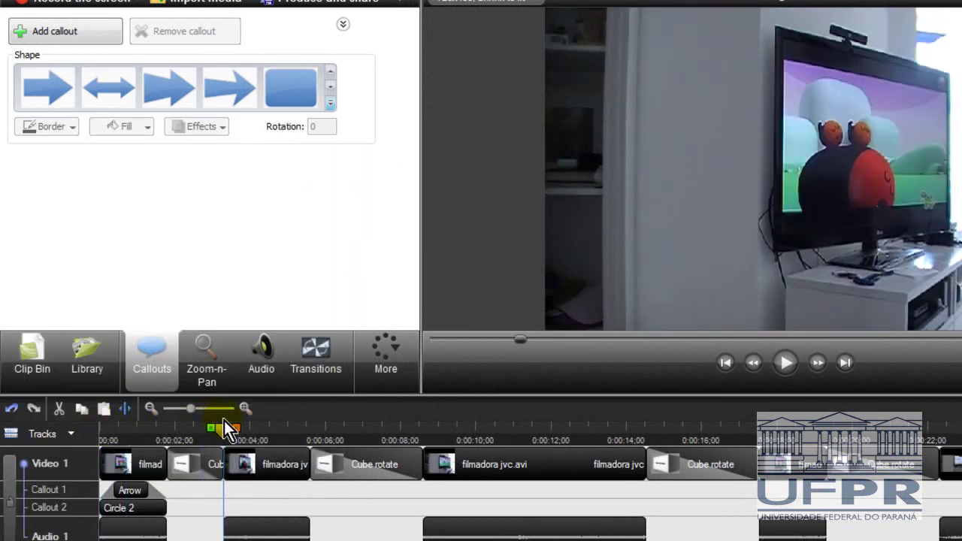
click(245, 462)
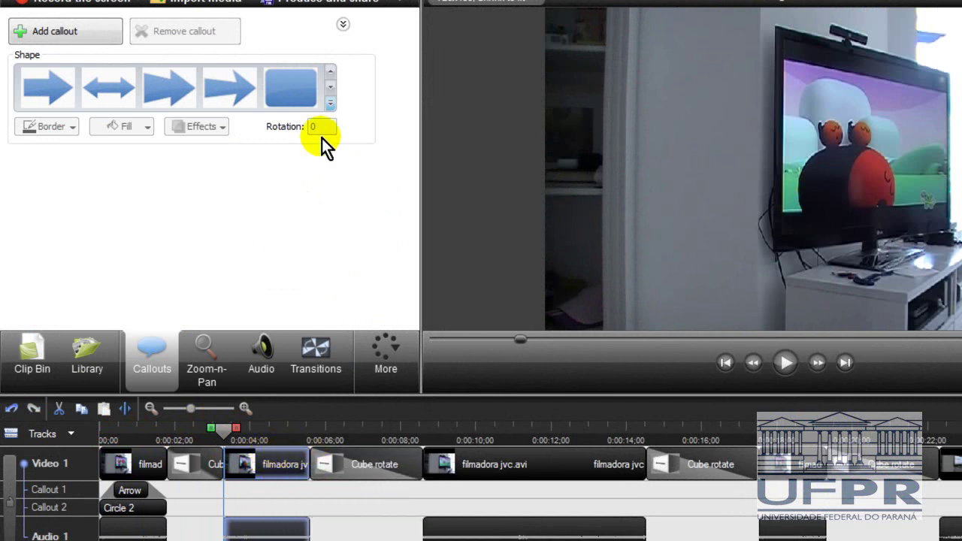
click(331, 103)
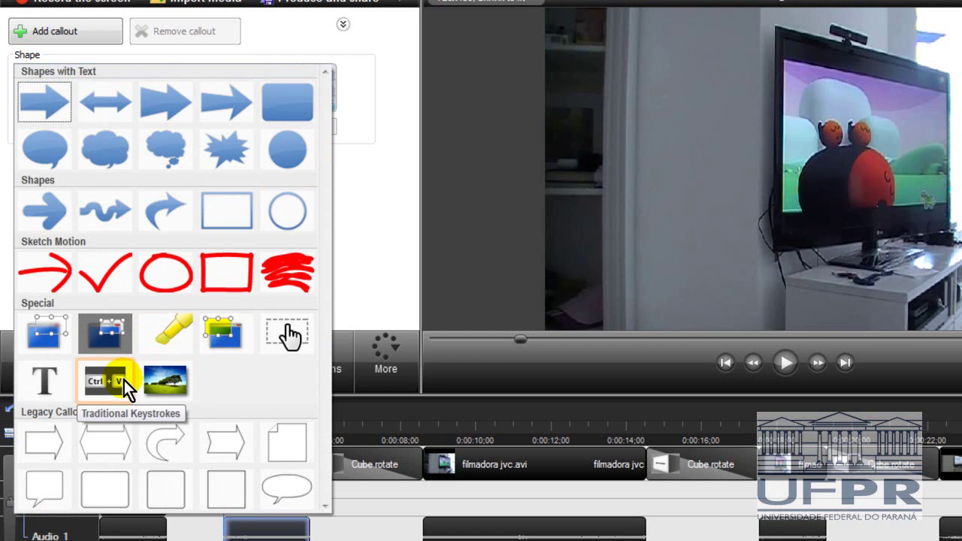
click(124, 380)
Step: Set the keystroke callout to show the Delete key
click(139, 188)
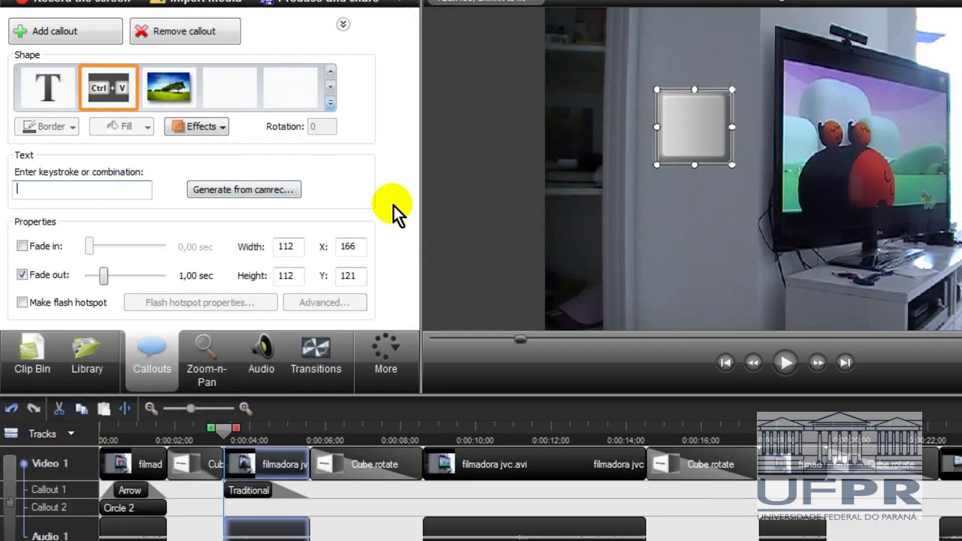
click(714, 122)
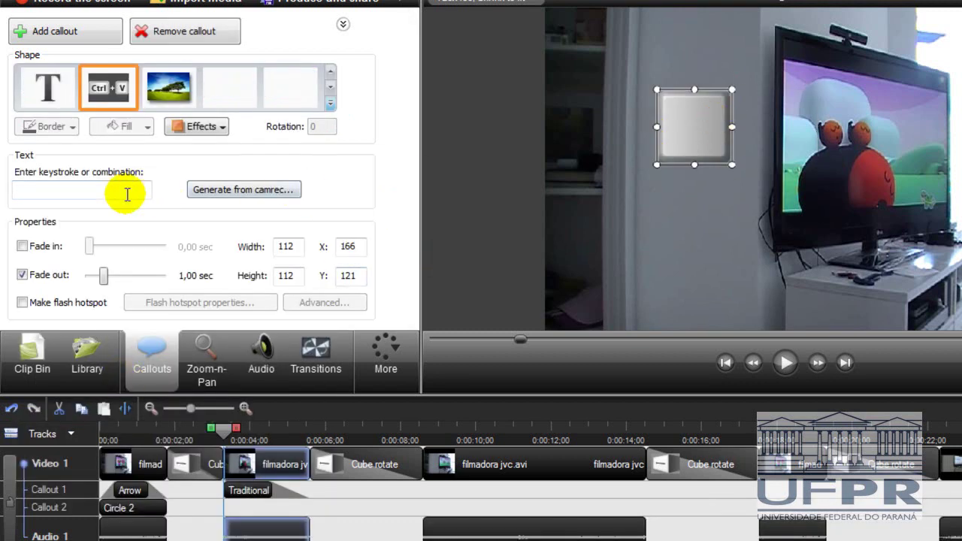
click(68, 195)
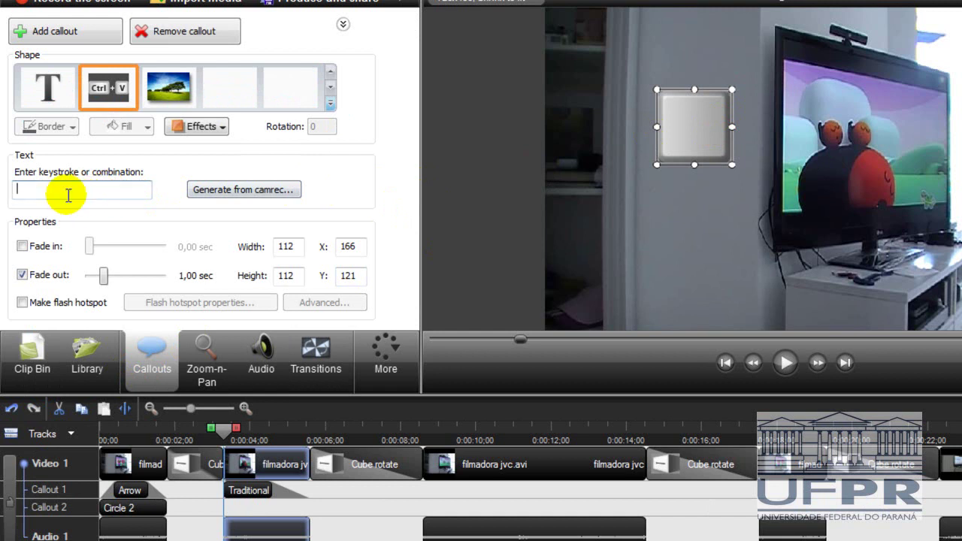
key(Delete)
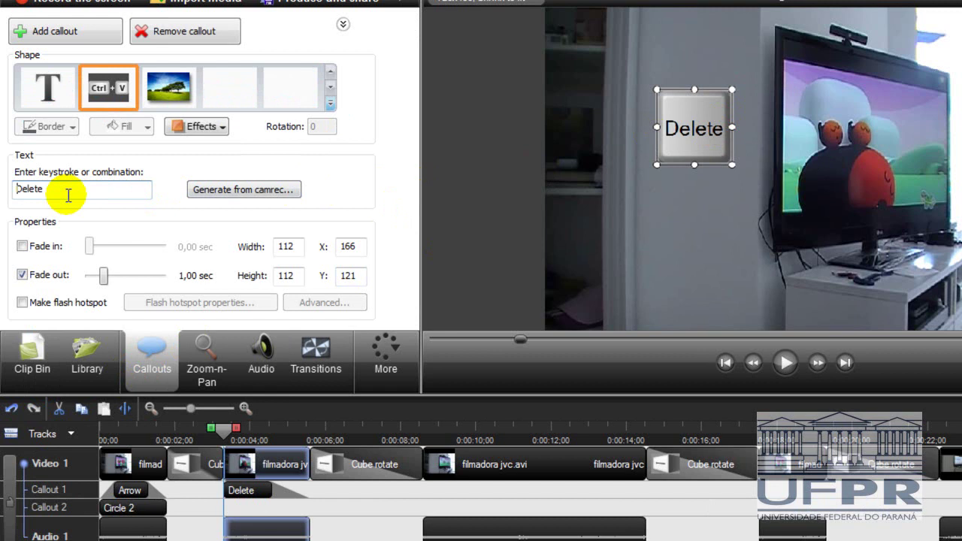
Step: Enlarge the Delete key callout to about 140 by 140 and place it on the wall beside the television
drag(732, 90, 757, 88)
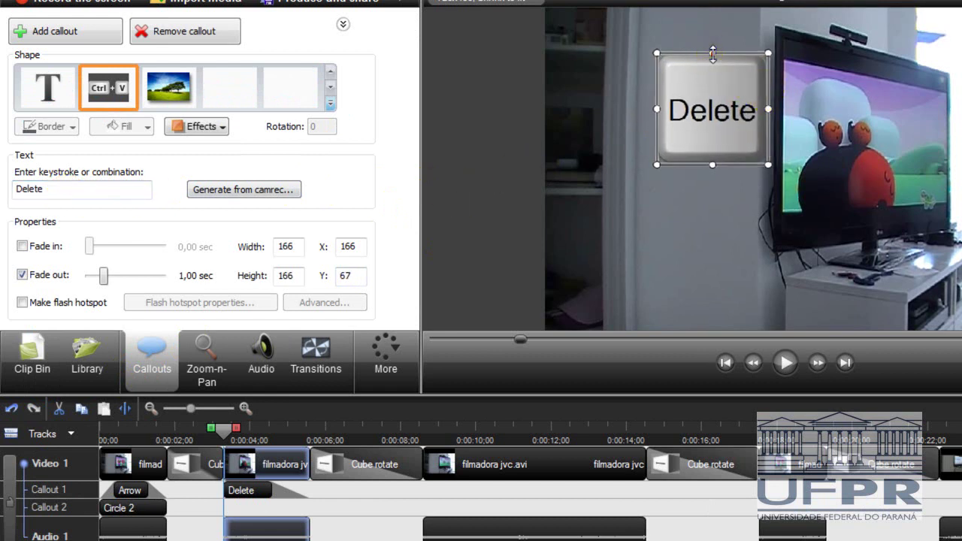
drag(712, 35, 716, 70)
drag(720, 134, 724, 166)
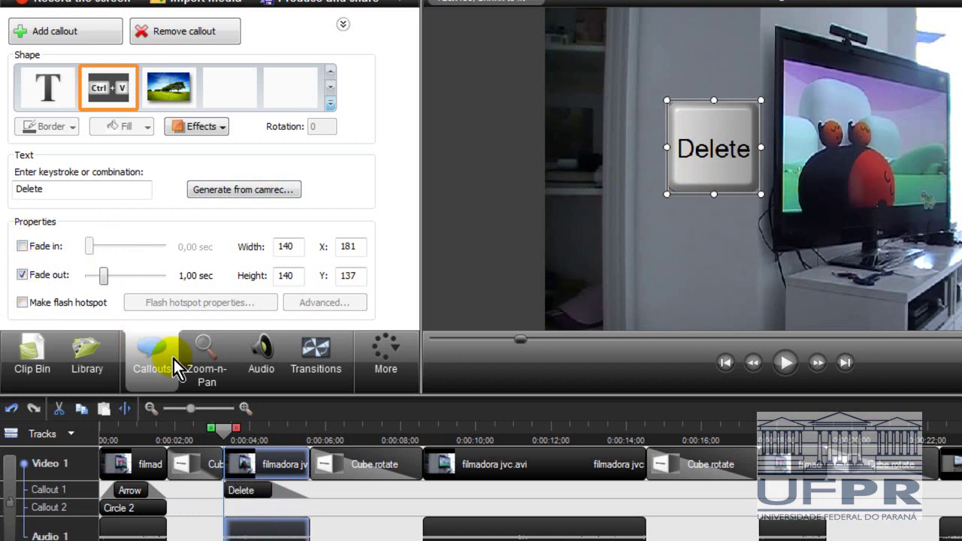
Step: Set the Delete key callout's fade out to 0.50 sec and turn on its fade in, allowing the callout to shift
drag(104, 275, 97, 275)
click(23, 247)
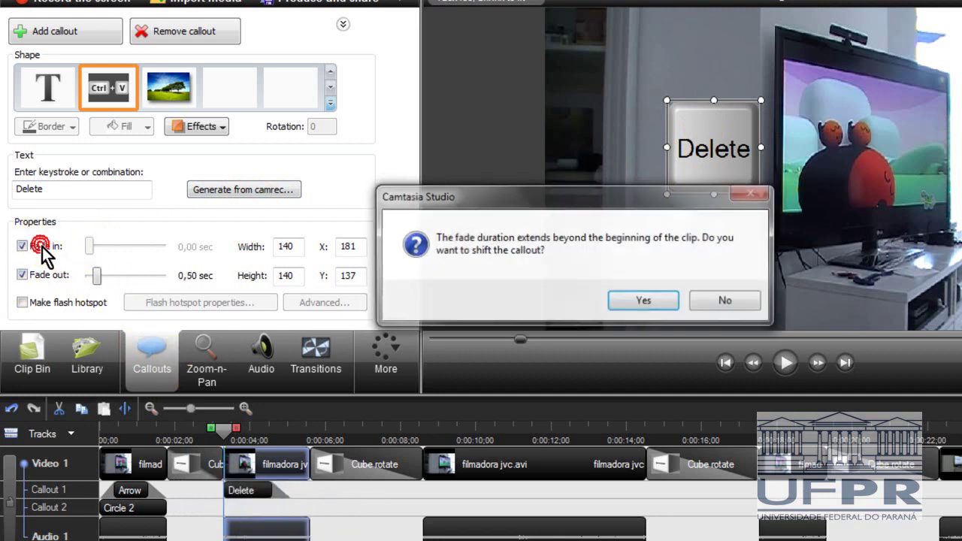
click(639, 304)
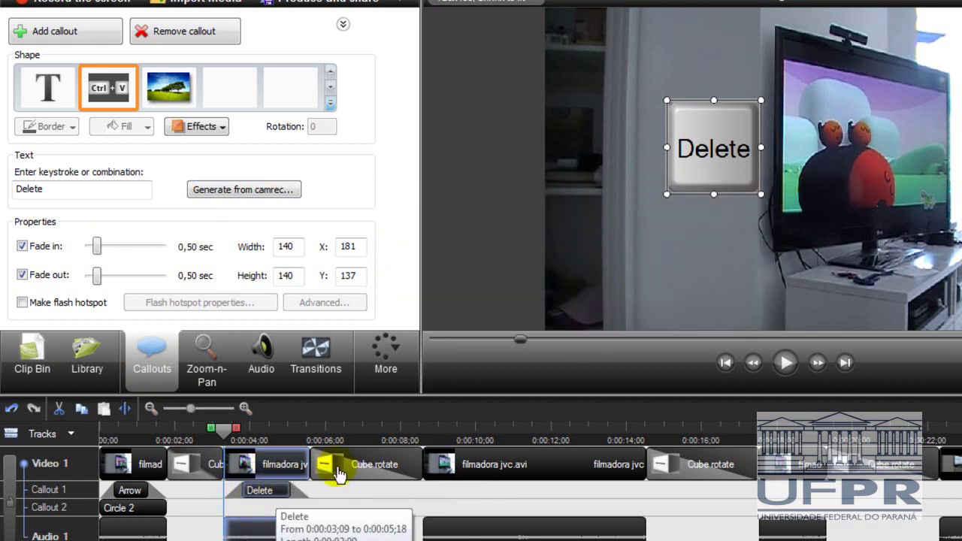
Step: Play the video from about 0:00:01;24 to preview the Delete key callout's fades
drag(224, 427, 168, 424)
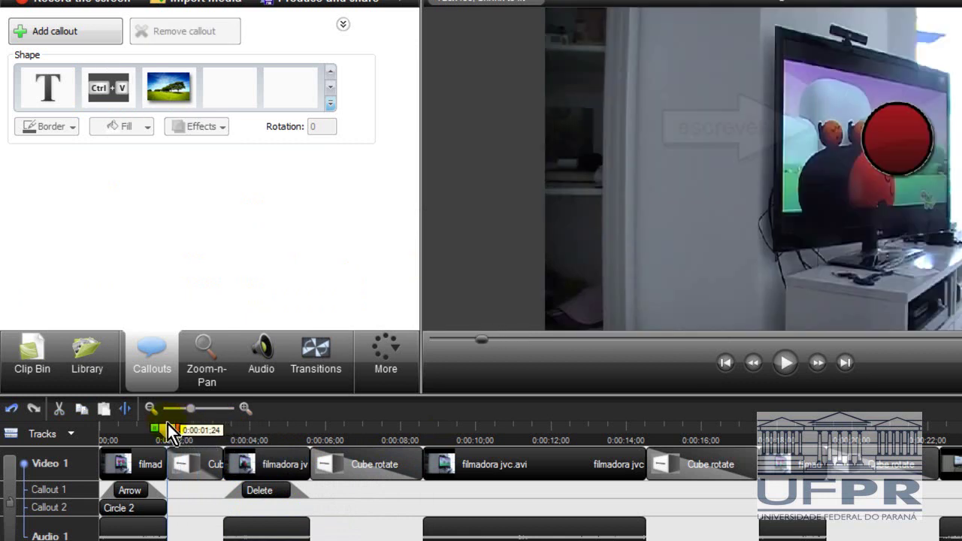
click(786, 366)
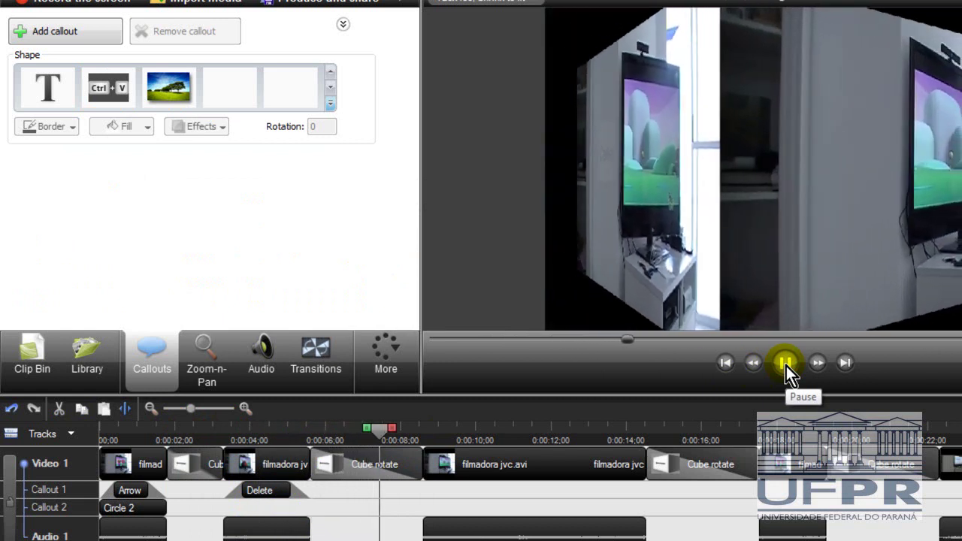
click(786, 366)
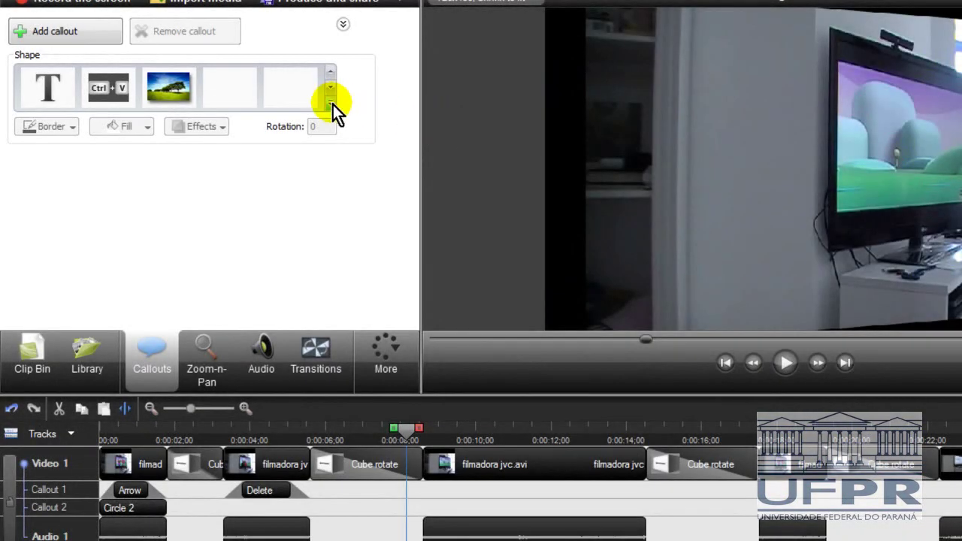
Step: Add the Desktop image DSC03633.JPG as a callout at the start of the third filmadora jvc.avi clip
click(330, 101)
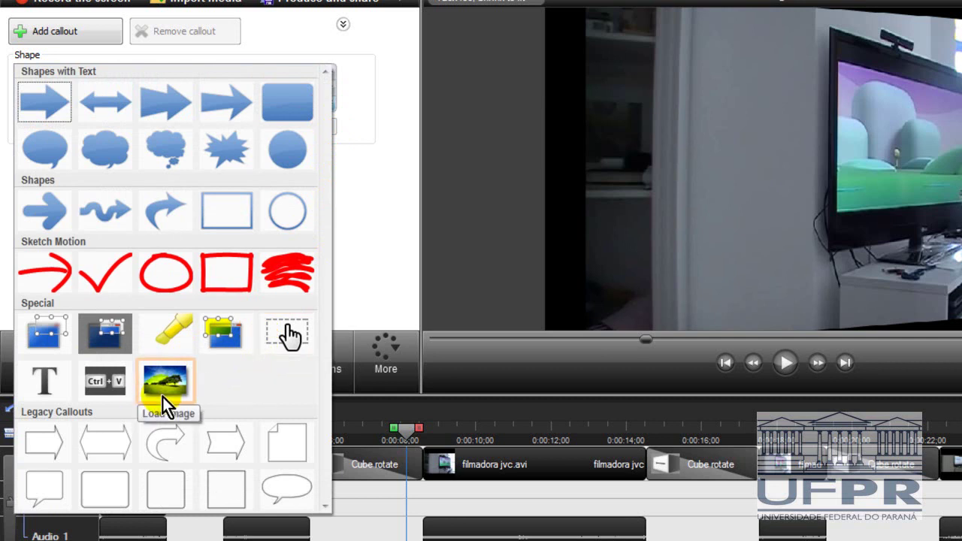
click(789, 367)
click(785, 365)
drag(439, 435, 421, 433)
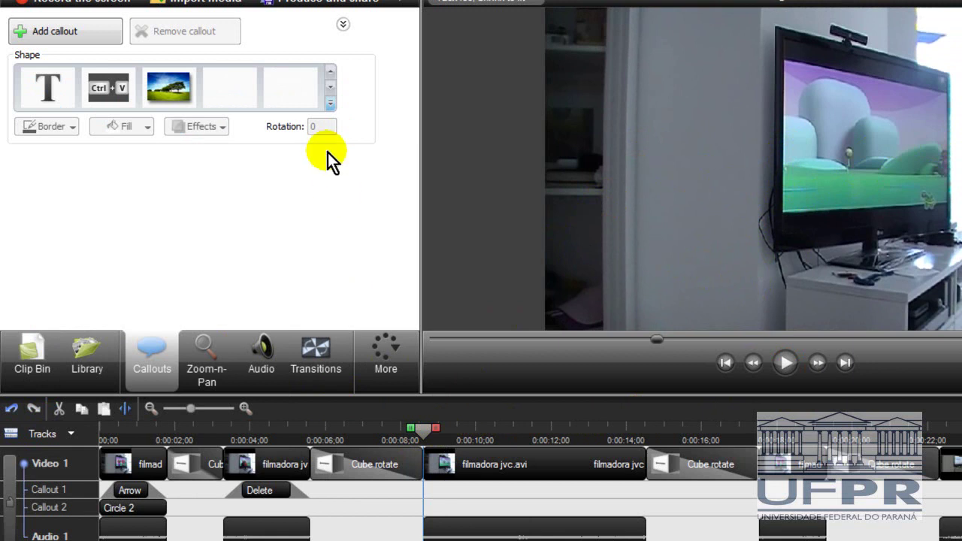
click(333, 105)
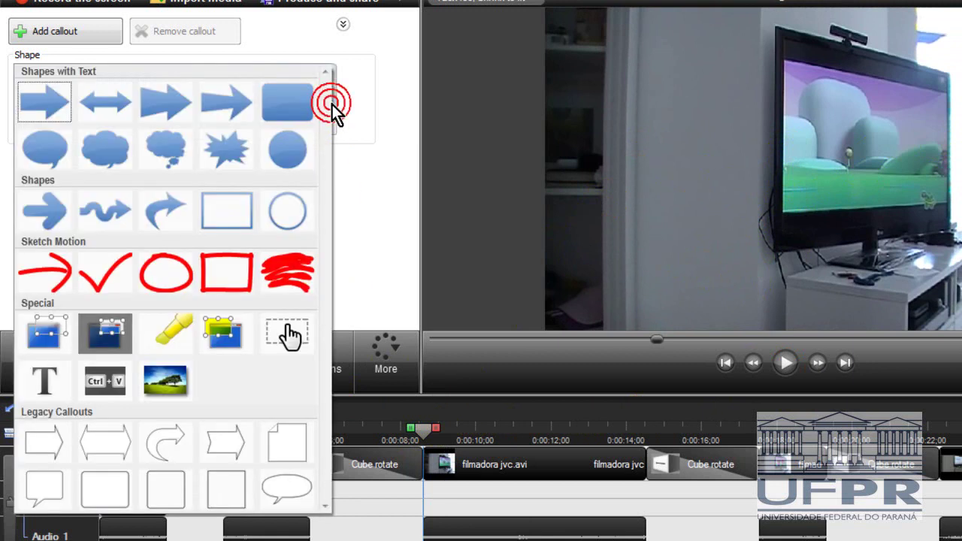
click(166, 388)
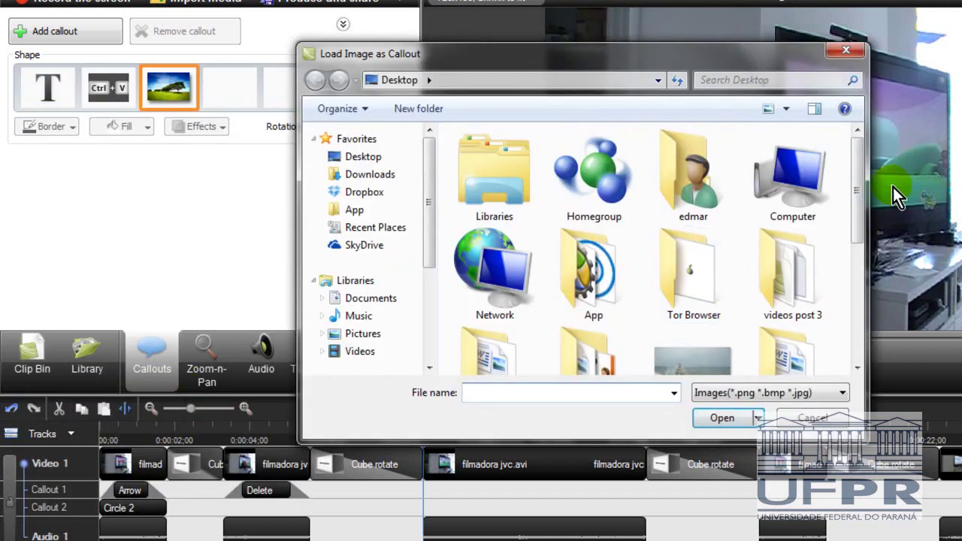
drag(856, 181, 860, 239)
click(721, 259)
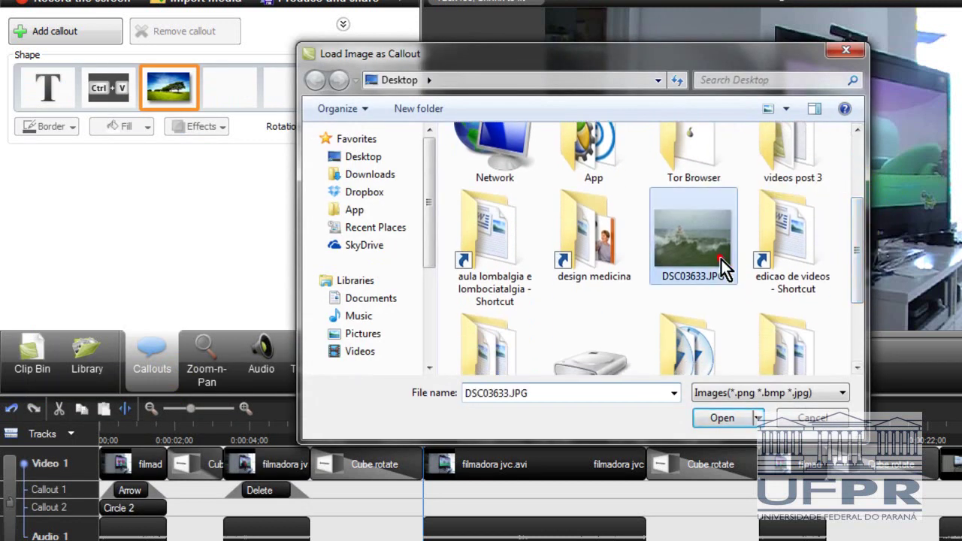
double_click(720, 259)
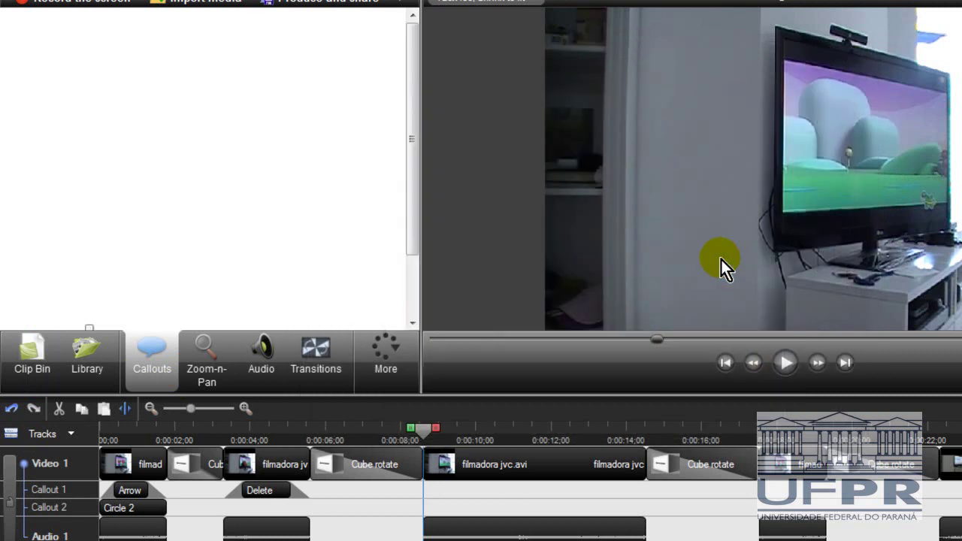
Step: Shrink the image callout to about 213 by 213 and place it on the lower part of the wall beside the television
drag(654, 229, 639, 223)
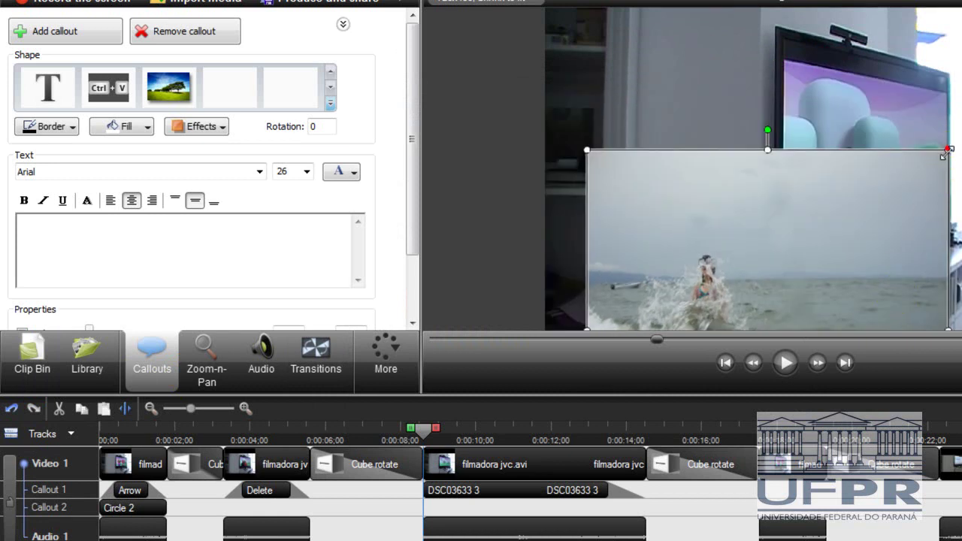
drag(947, 156, 926, 175)
drag(654, 191, 576, 117)
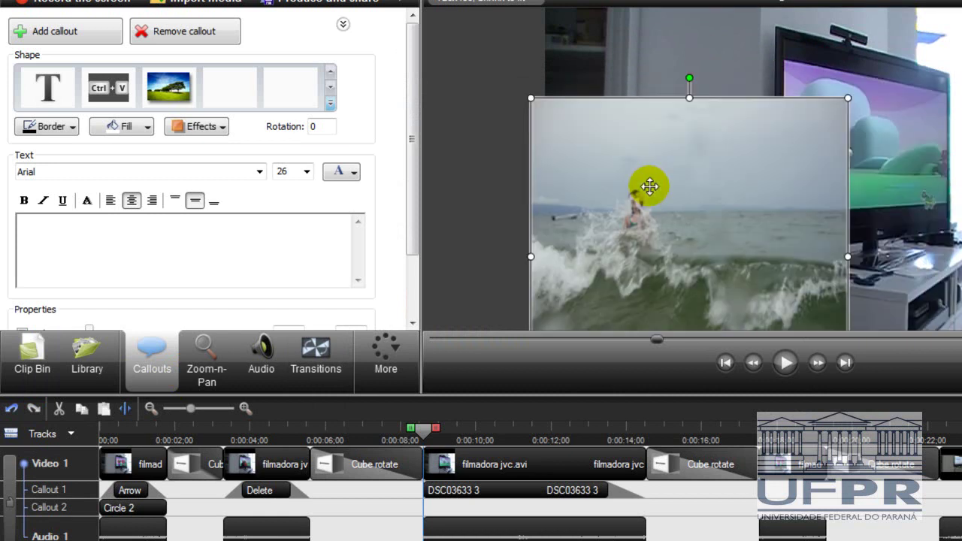
drag(834, 97, 776, 169)
drag(717, 214, 736, 99)
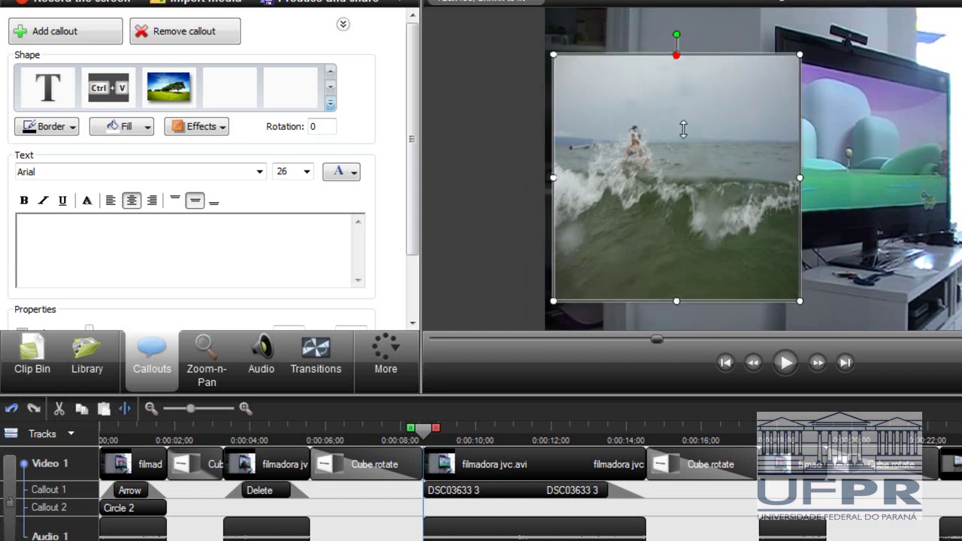
drag(676, 54, 676, 158)
drag(674, 231, 662, 239)
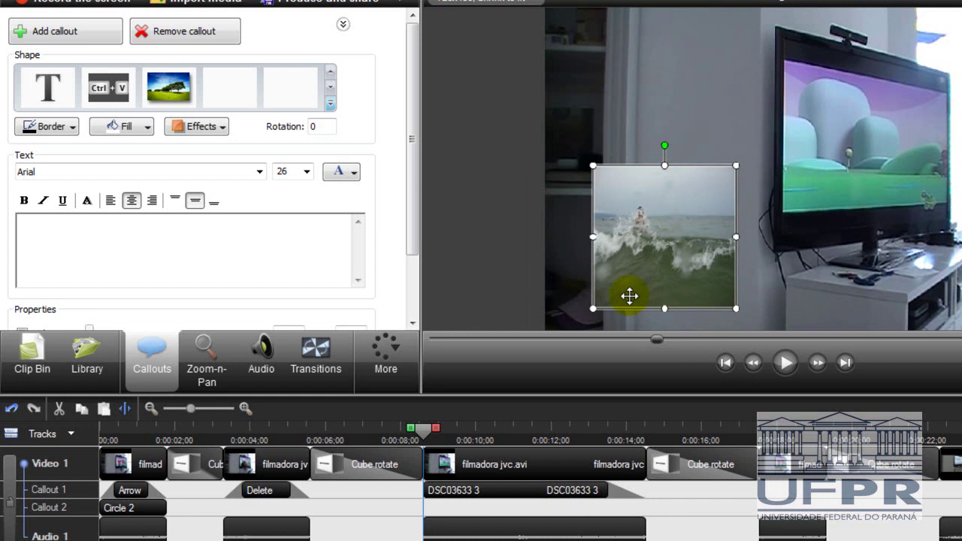
click(221, 134)
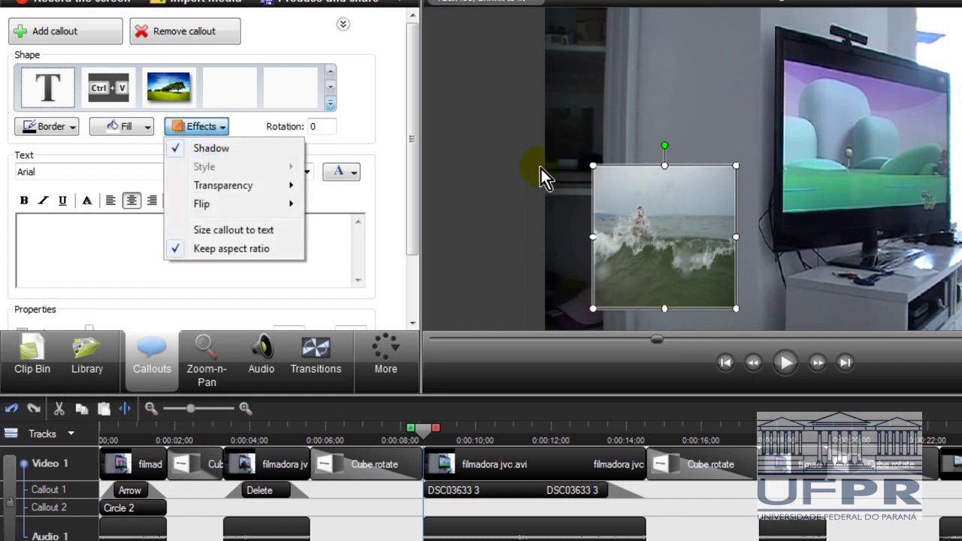
click(635, 118)
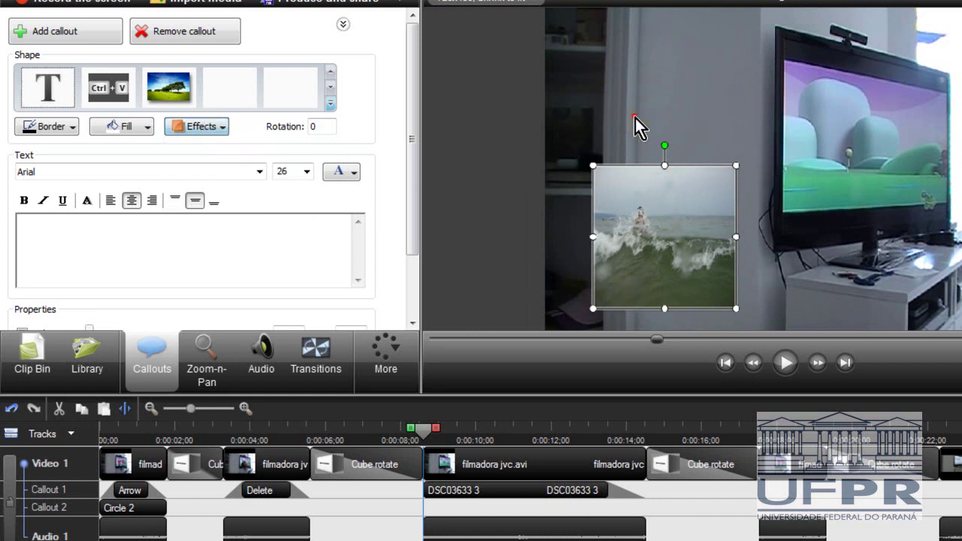
Step: Shorten the DSC03633 image callout's duration on the timeline and move it slightly past the start of the third filmadora jvc.avi clip
click(588, 496)
drag(588, 496, 478, 491)
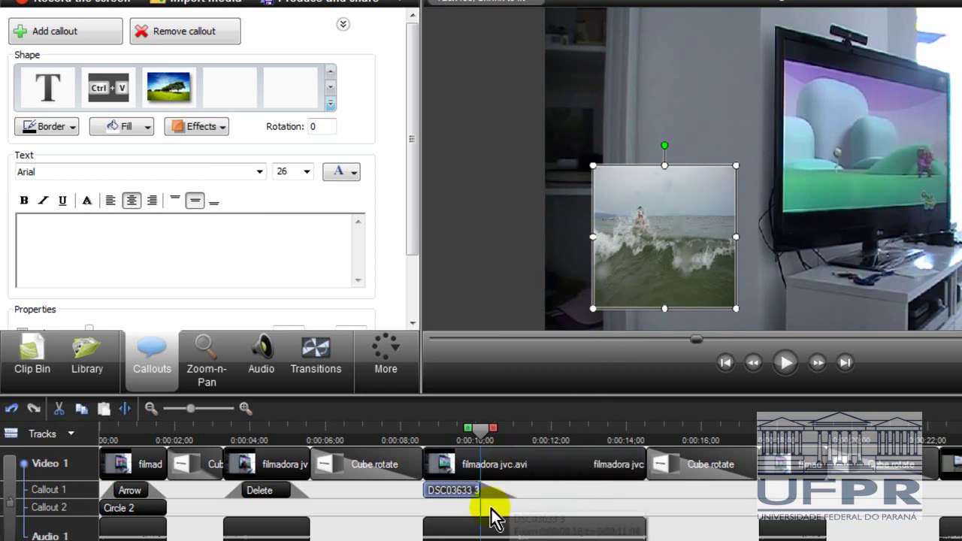
mouse_move(457, 496)
mouse_down()
mouse_move(466, 496)
mouse_move(446, 489)
mouse_move(456, 486)
mouse_up()
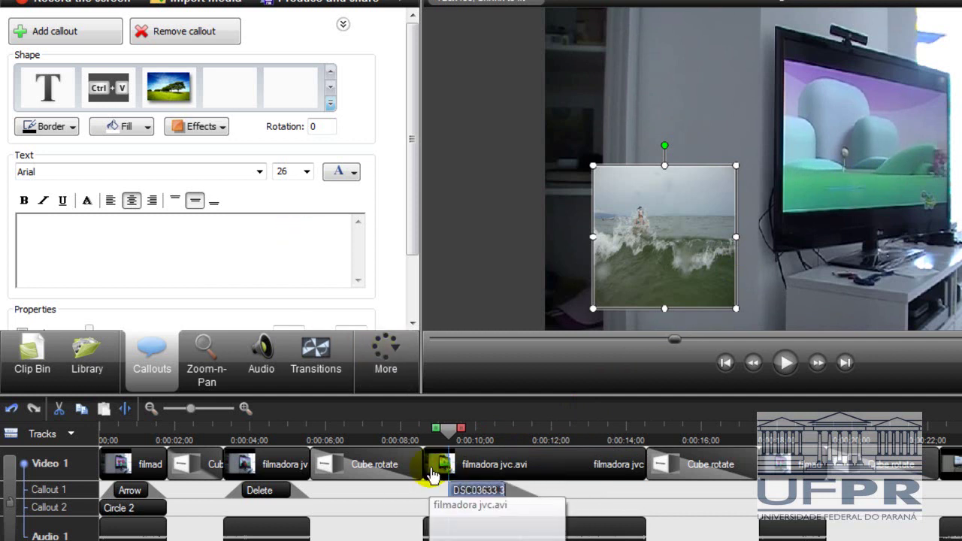
Step: Turn on the image callout's fade in and set it to 0.60 sec
drag(411, 188, 416, 326)
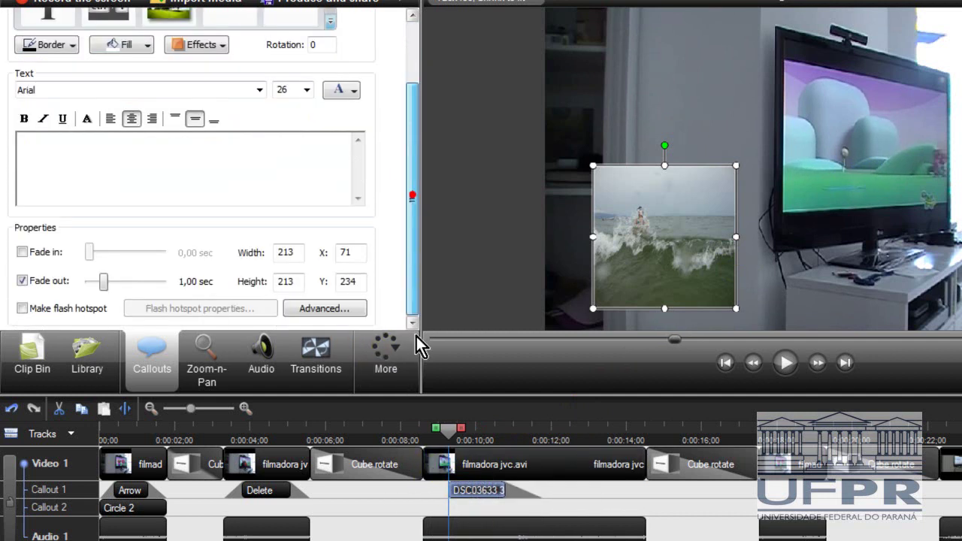
click(22, 253)
click(21, 254)
drag(88, 252, 98, 256)
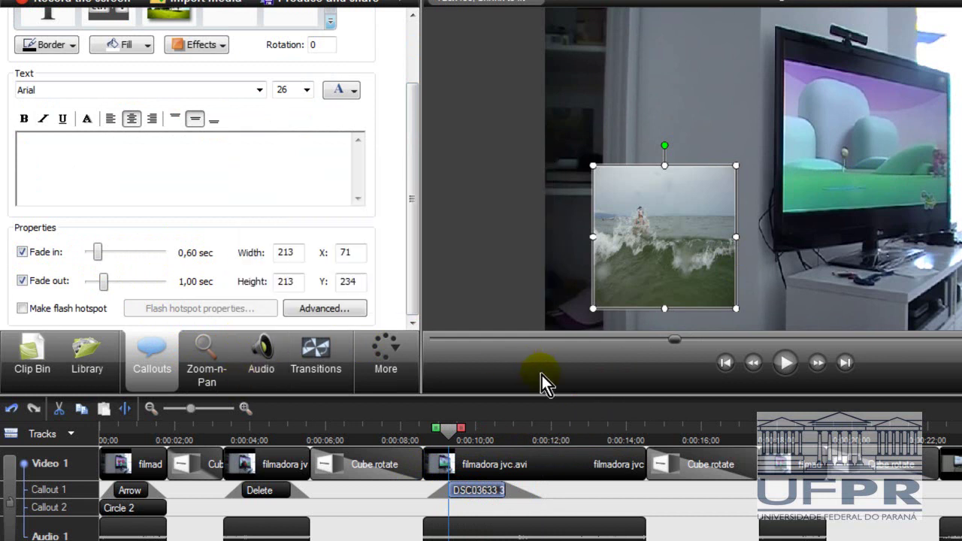
Step: Play the video from the start of the third filmadora jvc.avi clip to preview the image callout fading in and out
drag(448, 430, 419, 431)
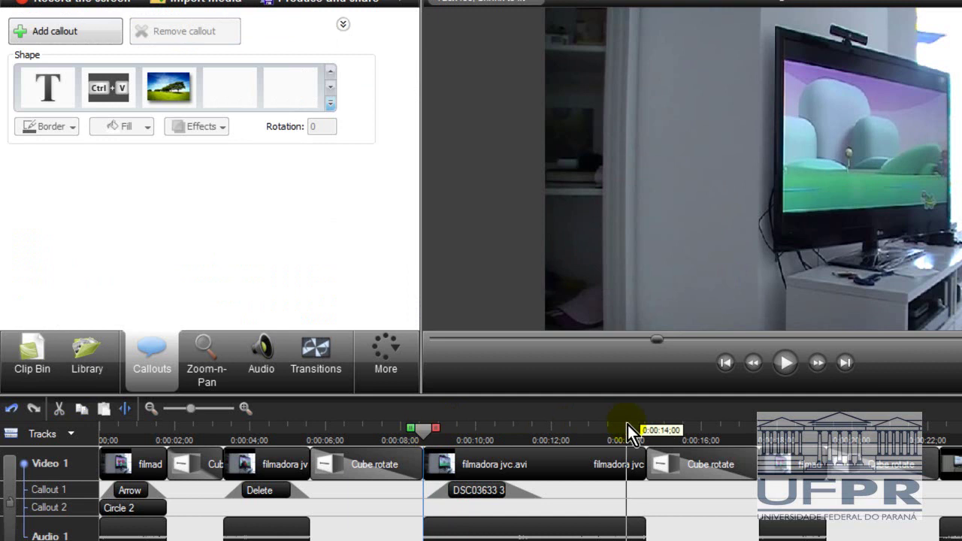
click(790, 368)
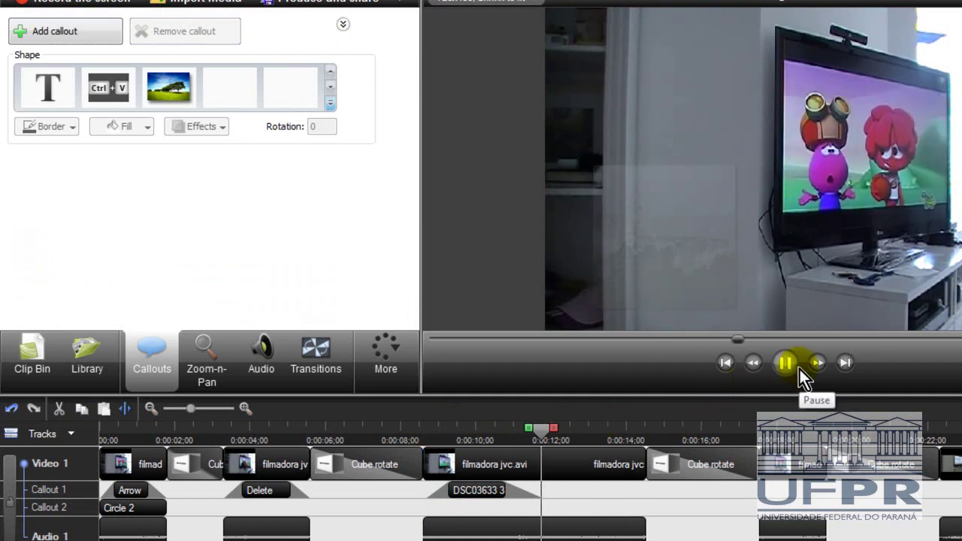
click(799, 369)
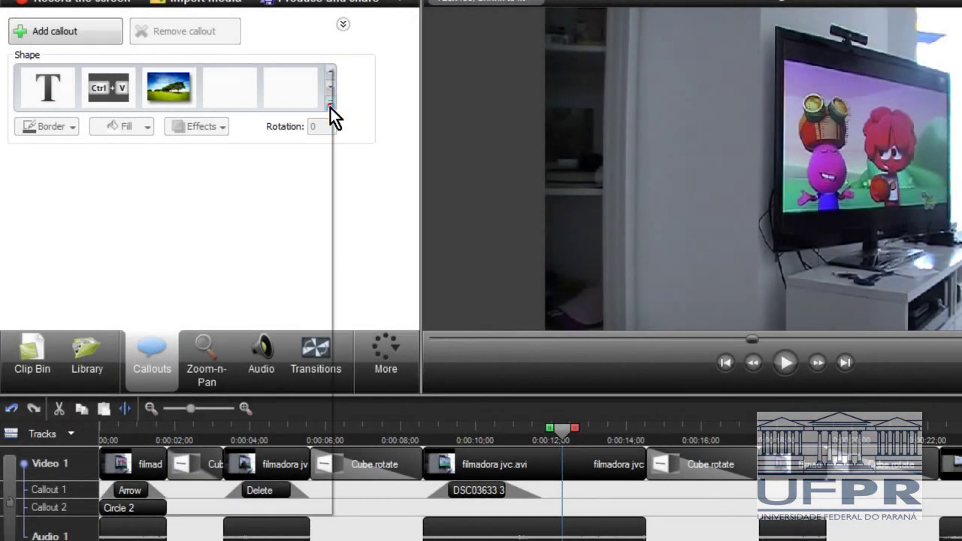
Step: Add a filled rounded rectangle text callout at about 0:00:12 and make it wider and shorter, reaching over the television's lower corner
click(330, 105)
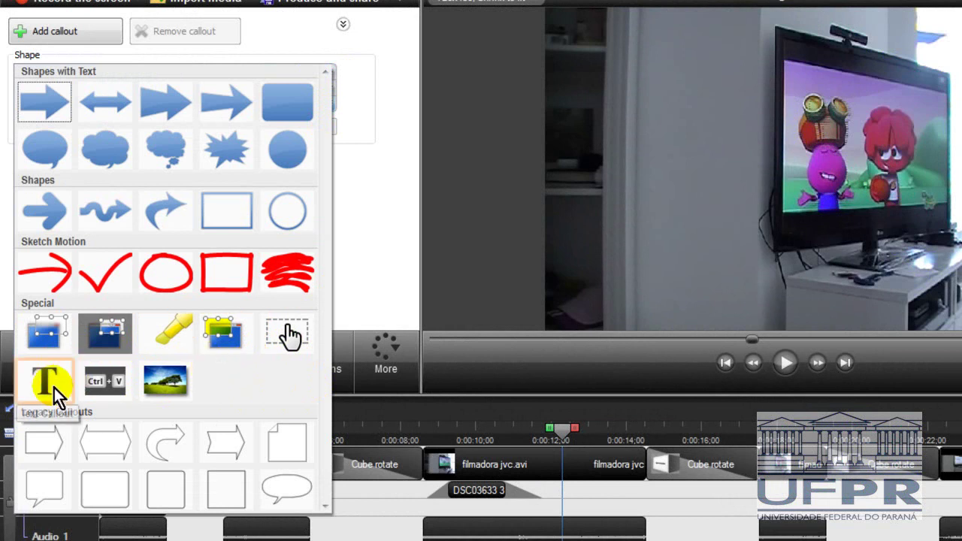
click(285, 112)
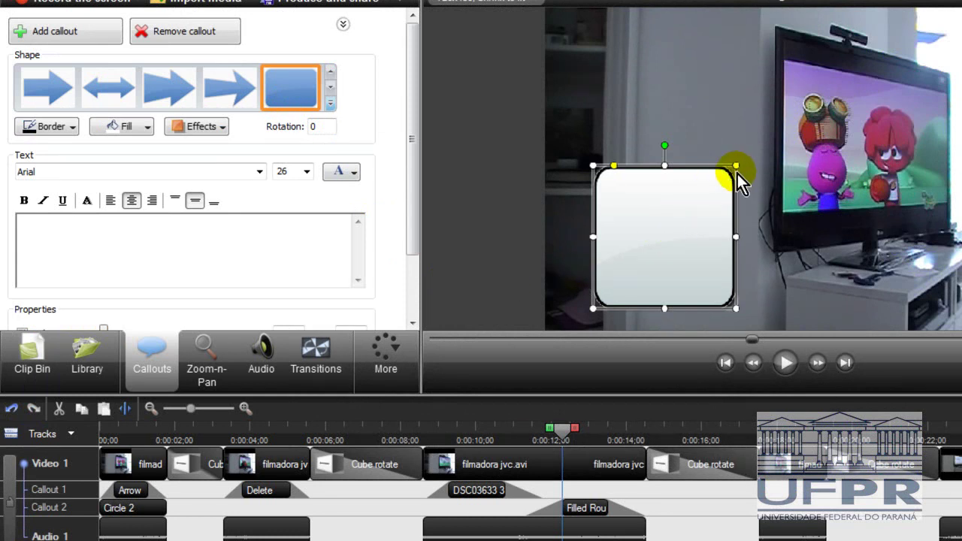
drag(739, 163, 816, 183)
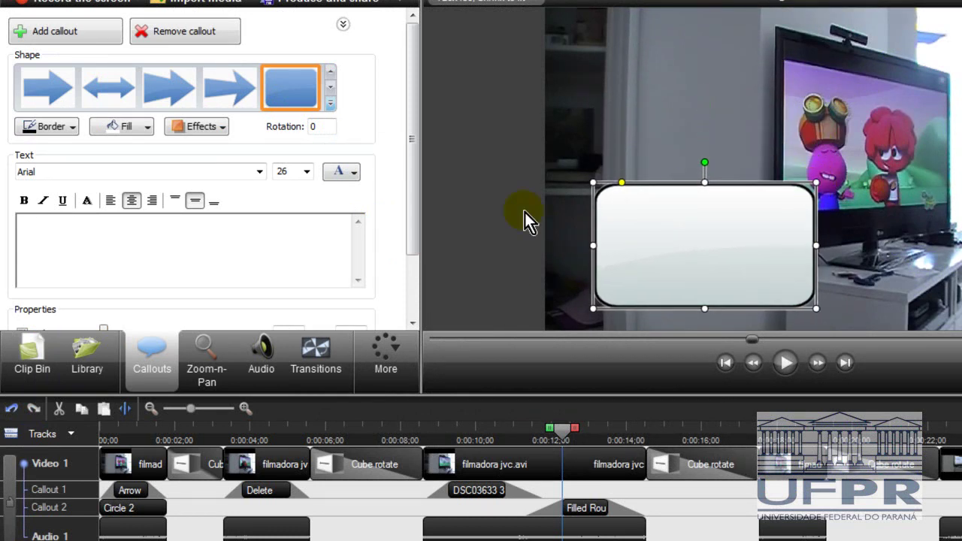
Step: Enter "kjlkjlkj" as the rounded rectangle callout's text
click(220, 255)
text(kjlkjlkj)
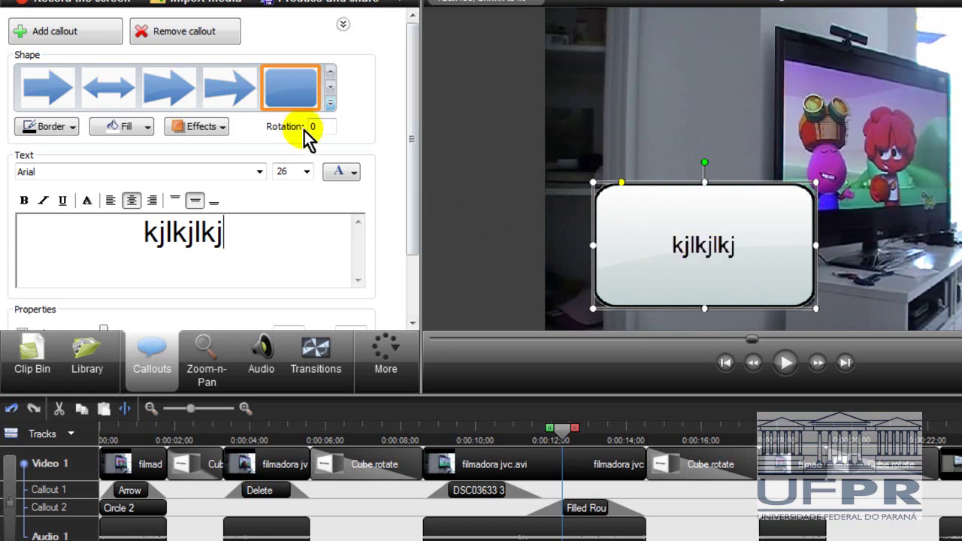
click(329, 105)
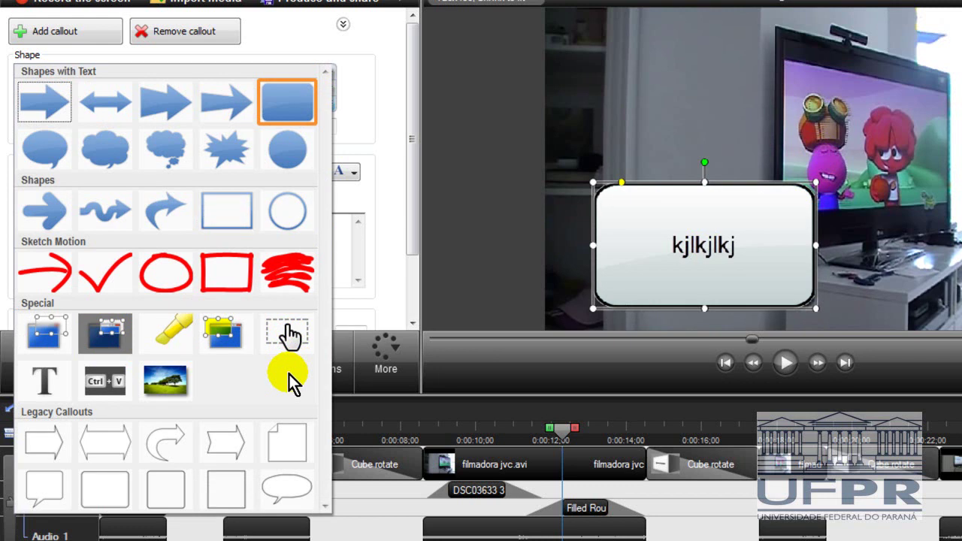
key(Escape)
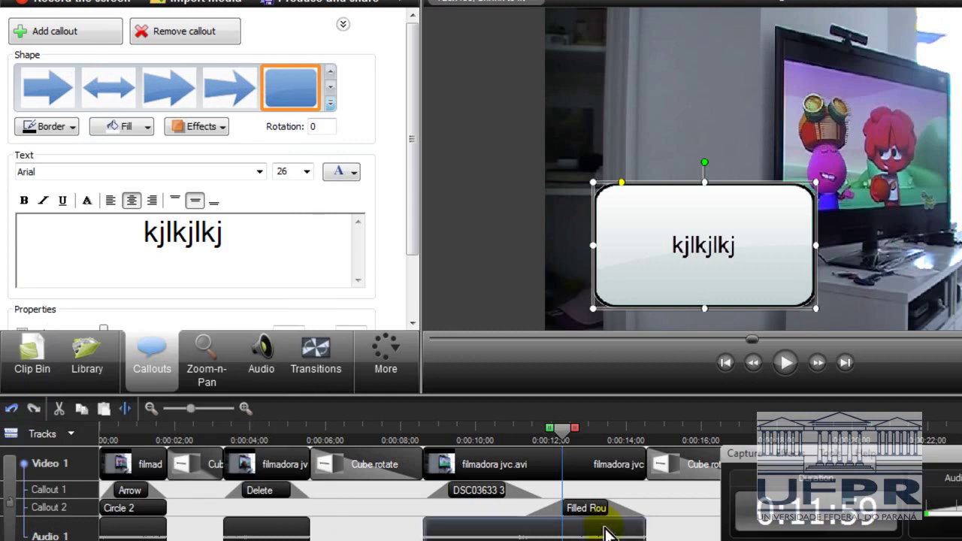